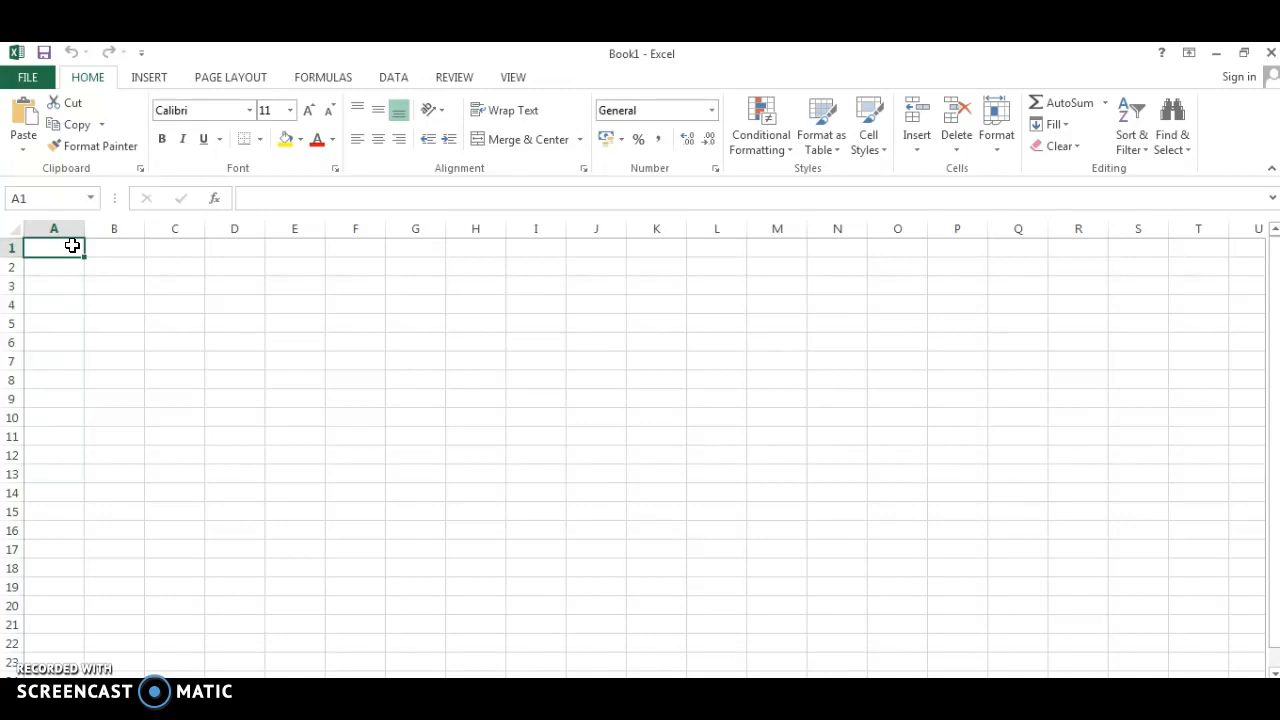
# Step: Fill row 1 with the label Deposit in A1, the amount 10000 in B1 and the unit Rs in C1
pyautogui.click(72, 245)
pyautogui.write('De')
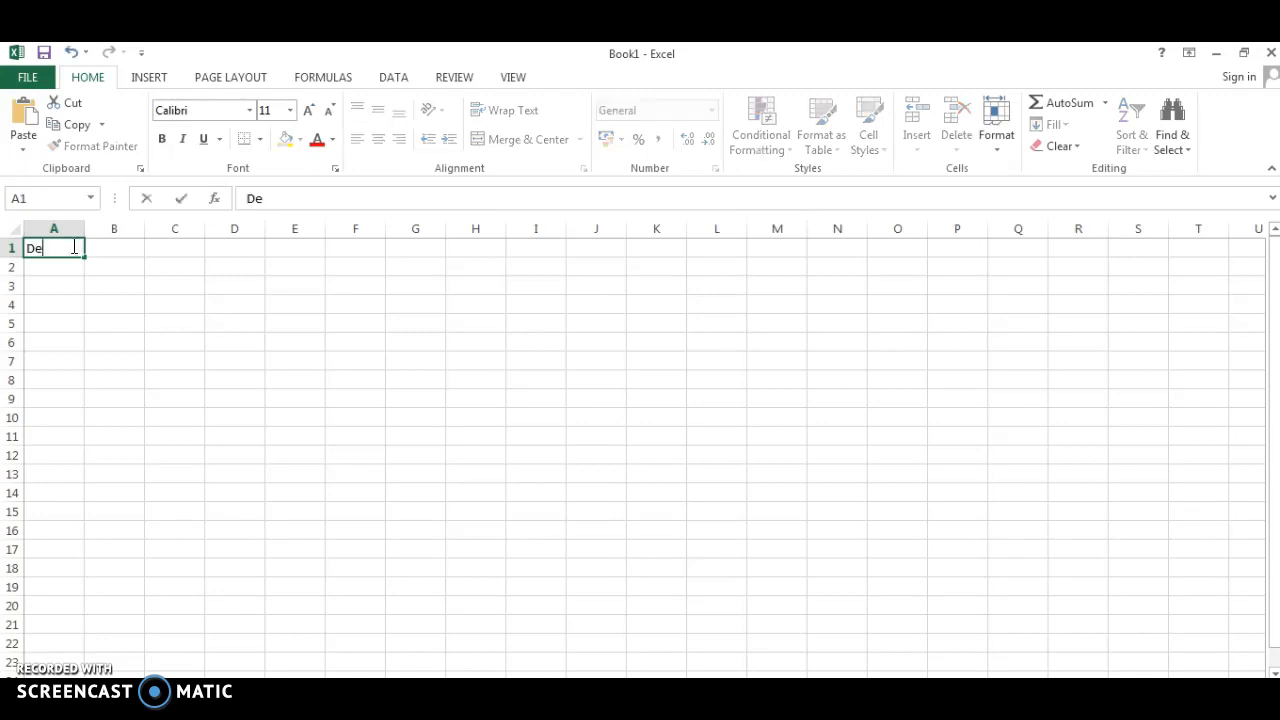
pyautogui.write('posit')
pyautogui.press('Tab')
pyautogui.write('10000')
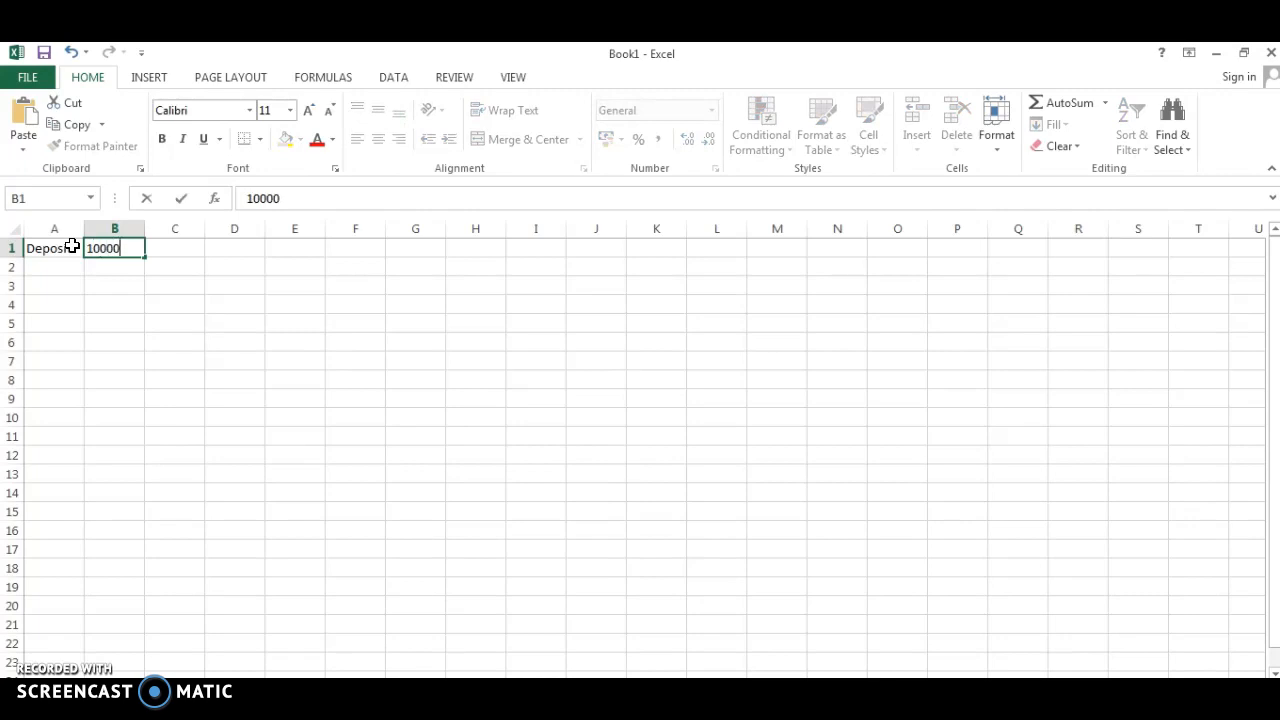
pyautogui.press('Tab')
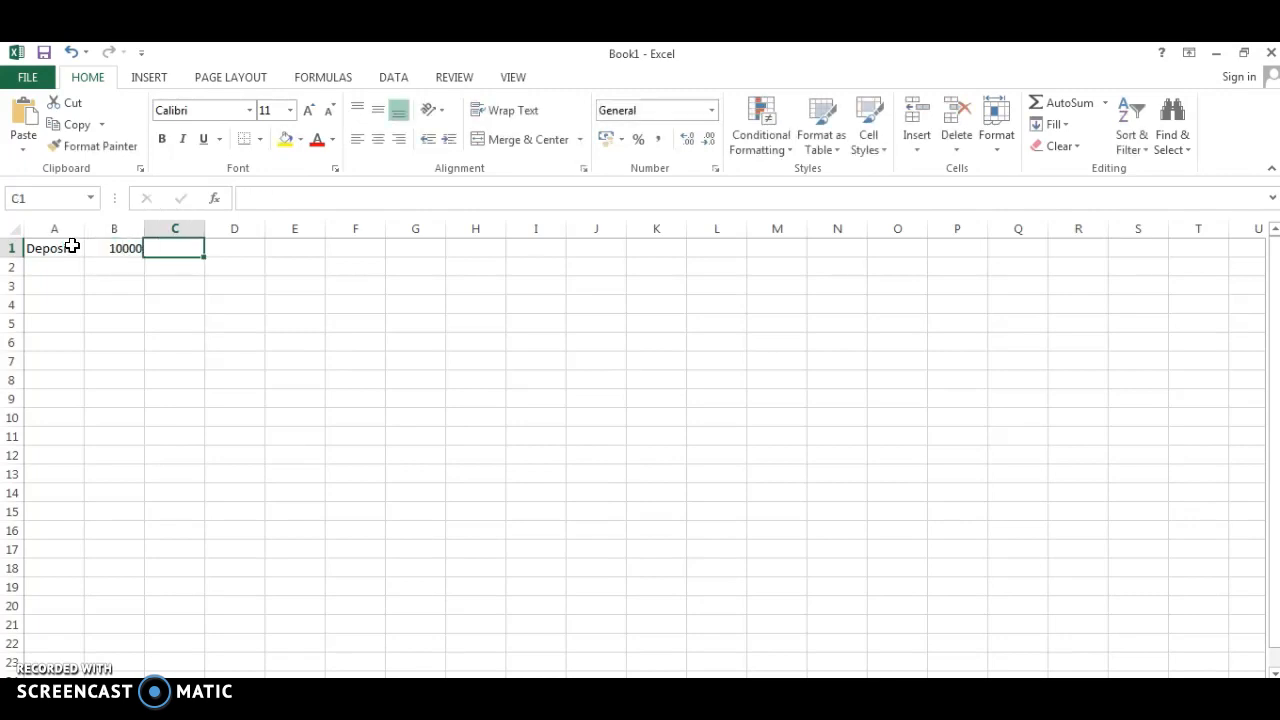
pyautogui.write('Rs')
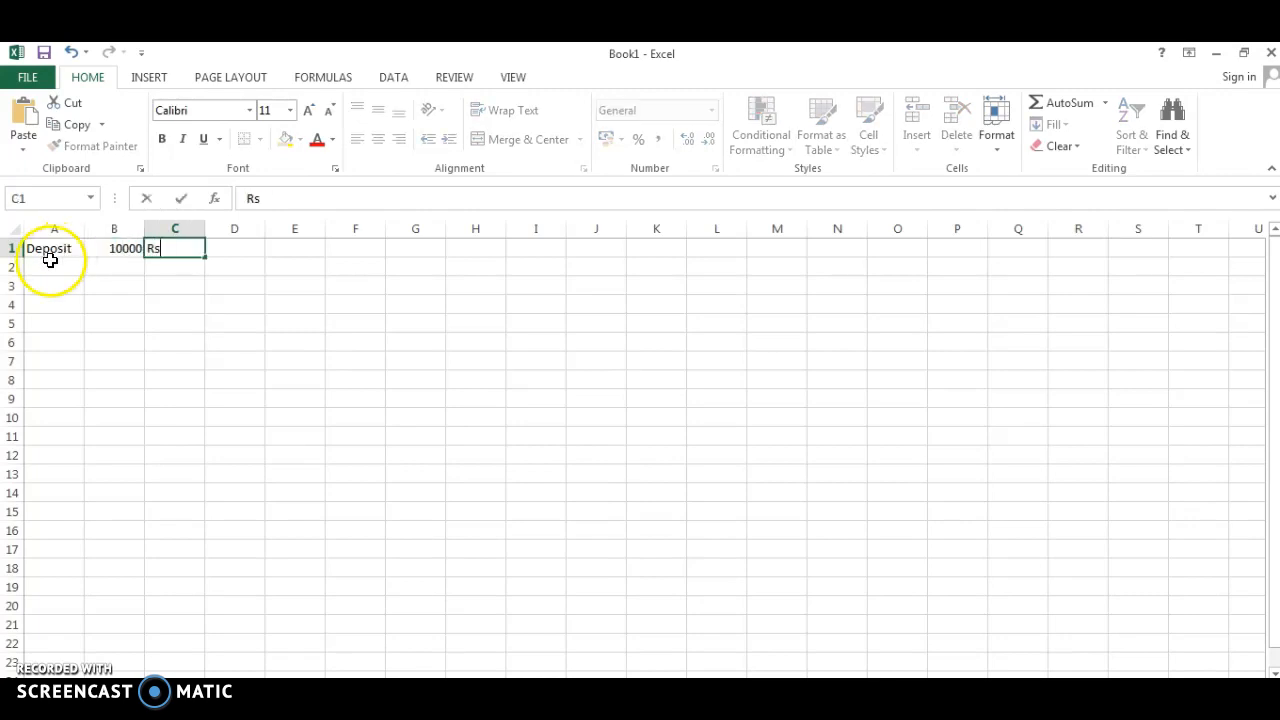
# Step: Fill row 2 with the label Period in A2, the value 5 in B2 and the unit years in C2
pyautogui.click(50, 262)
pyautogui.write('Period')
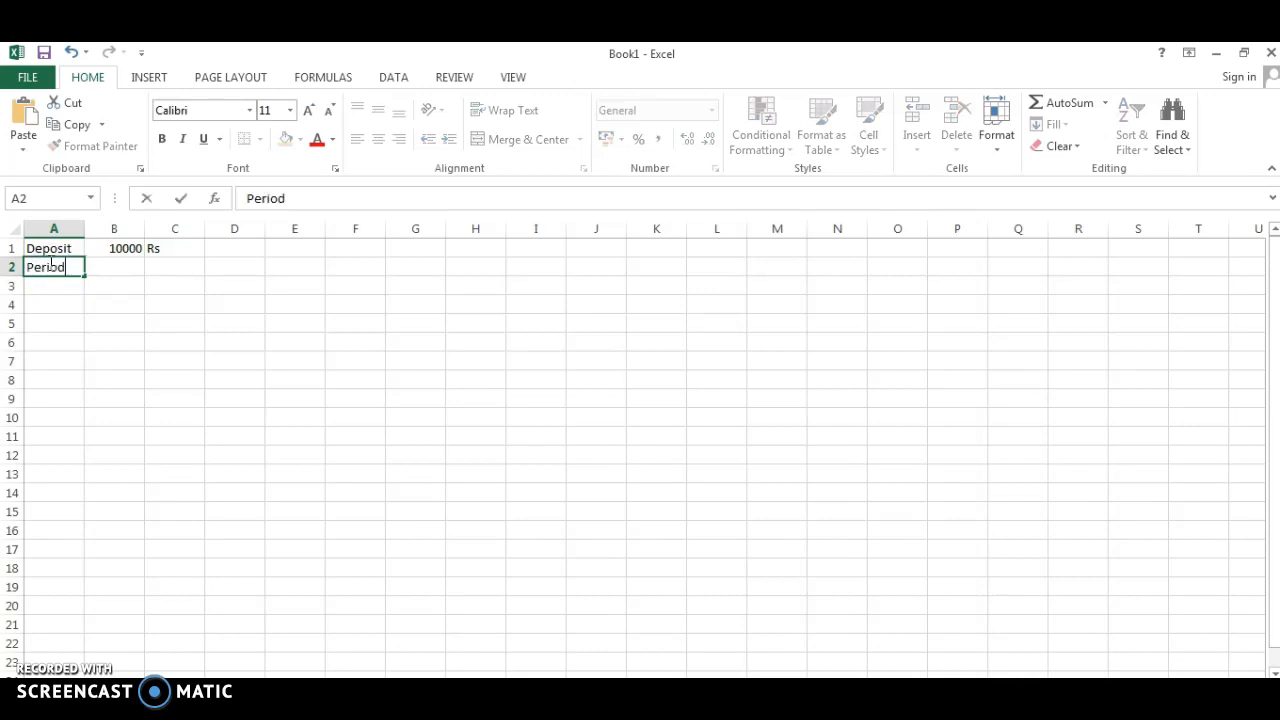
pyautogui.press('Tab')
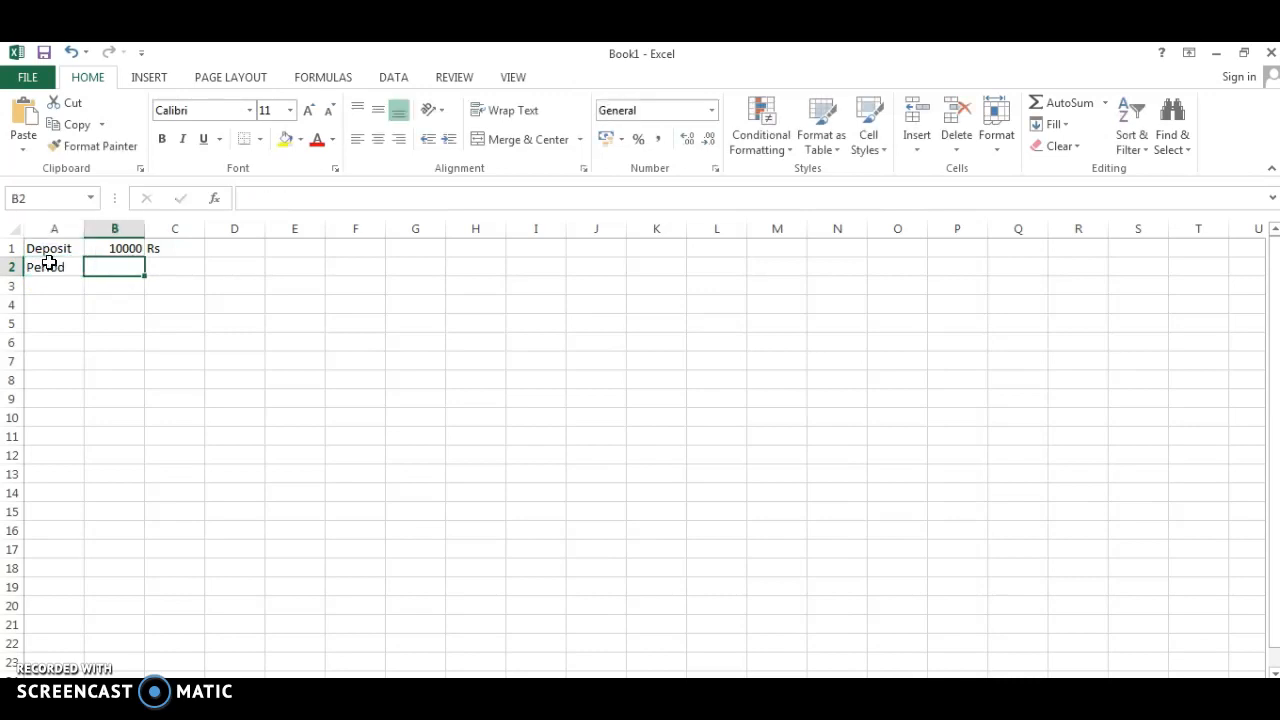
pyautogui.write('5')
pyautogui.press('Tab')
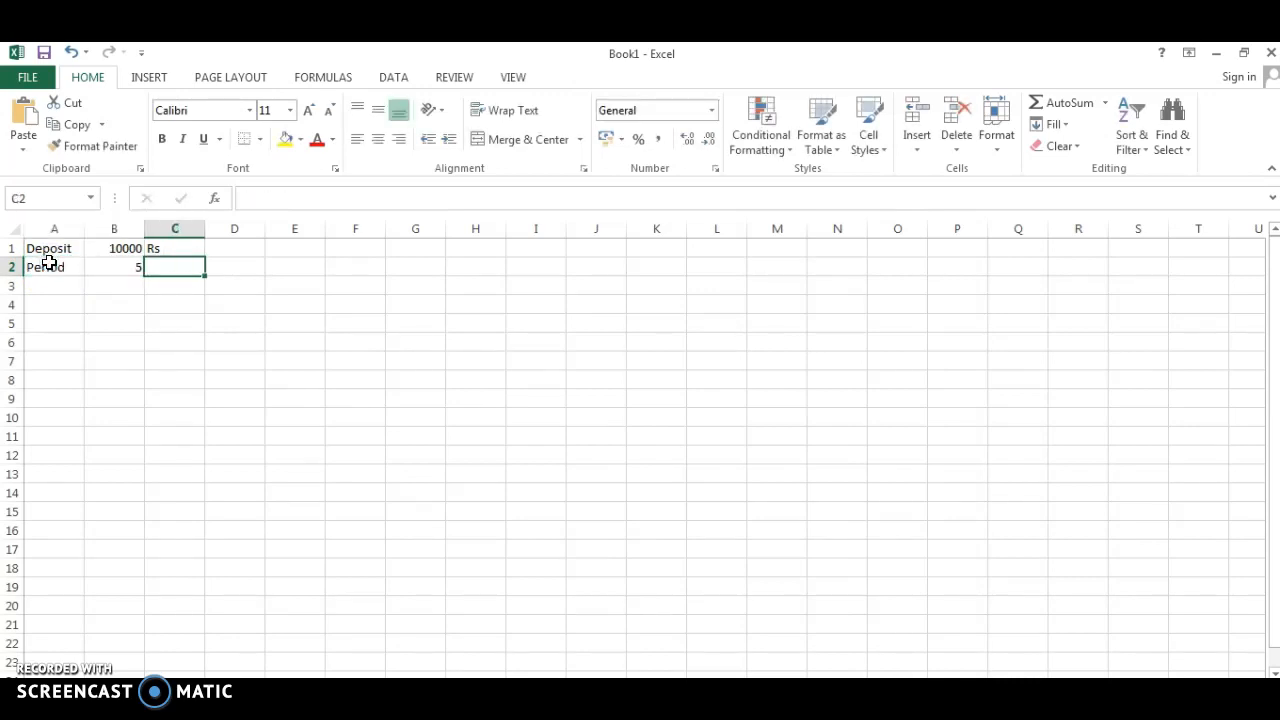
pyautogui.click(39, 284)
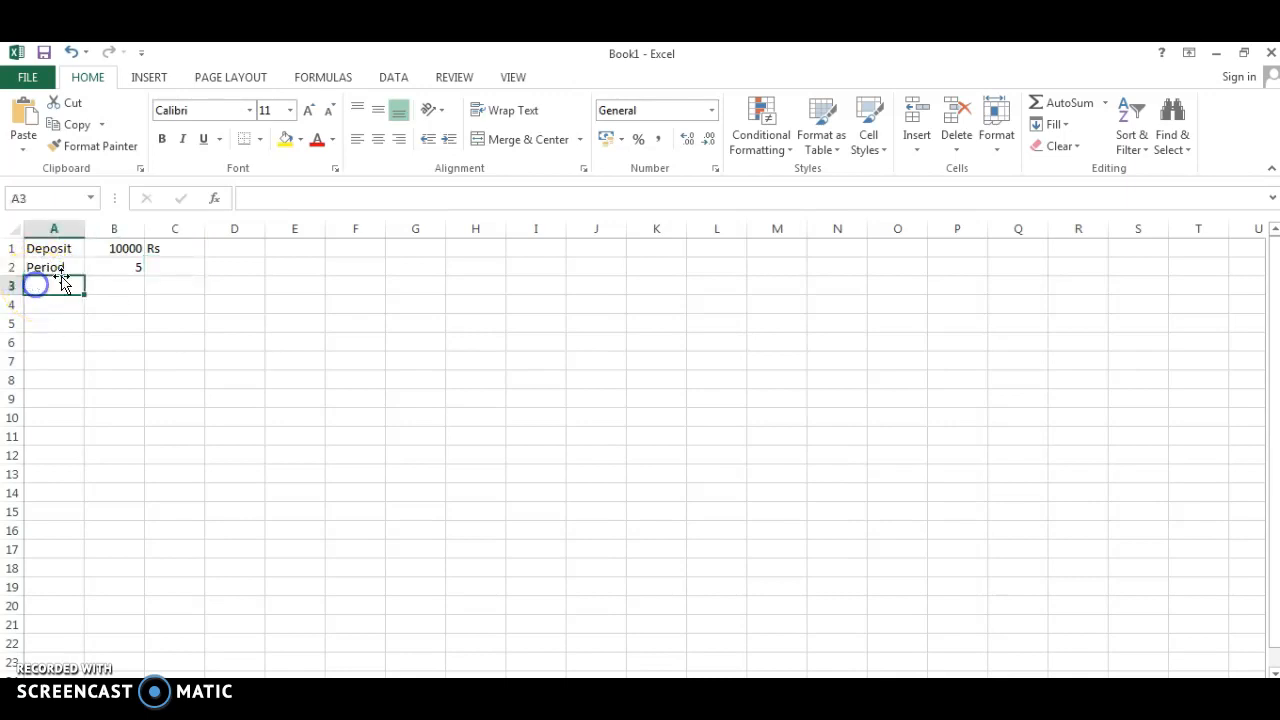
pyautogui.click(167, 266)
pyautogui.write('years')
# Step: Fill row 3 with the label Interest in A3, the rate 10% in B3 and p.a in C3
pyautogui.click(58, 283)
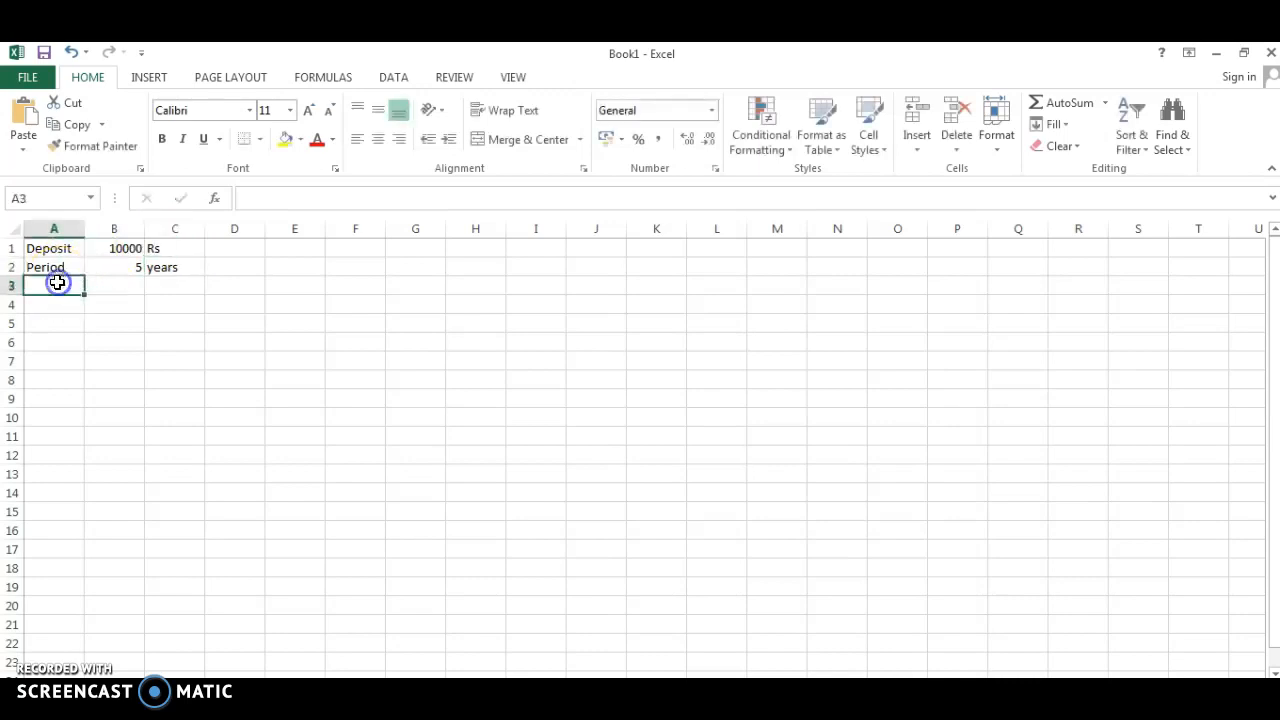
pyautogui.write('Interest')
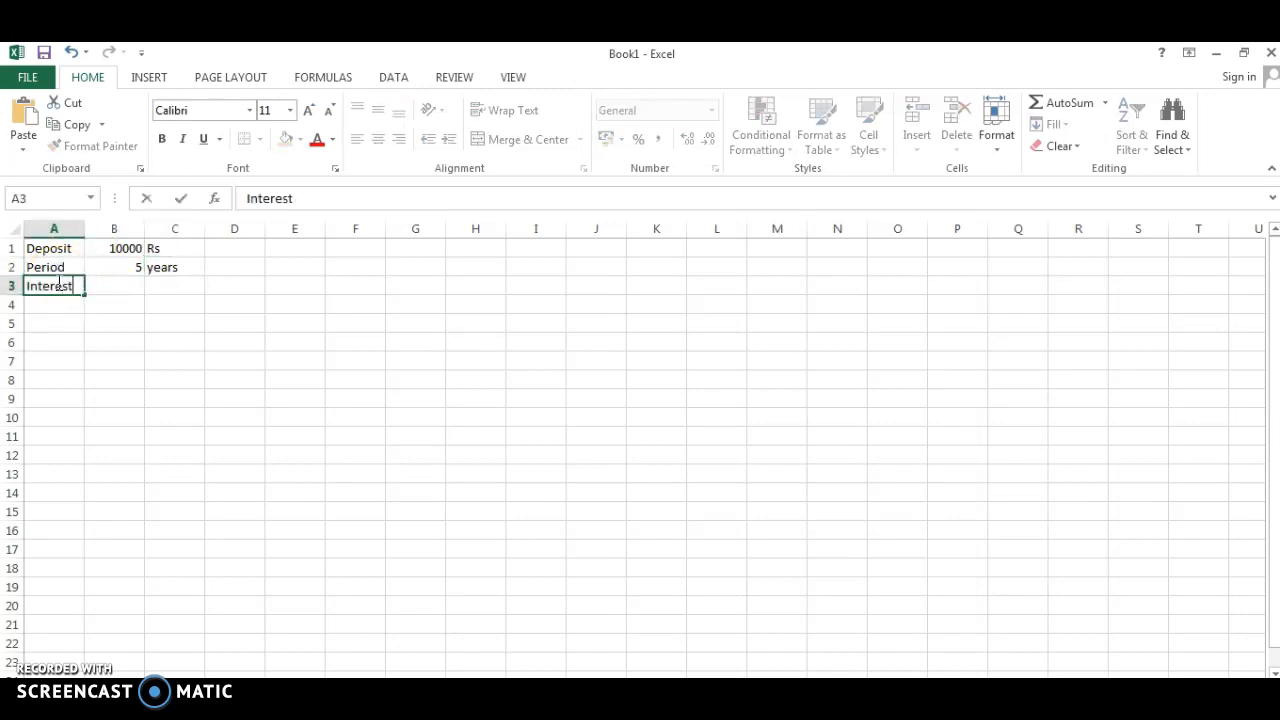
pyautogui.press('Tab')
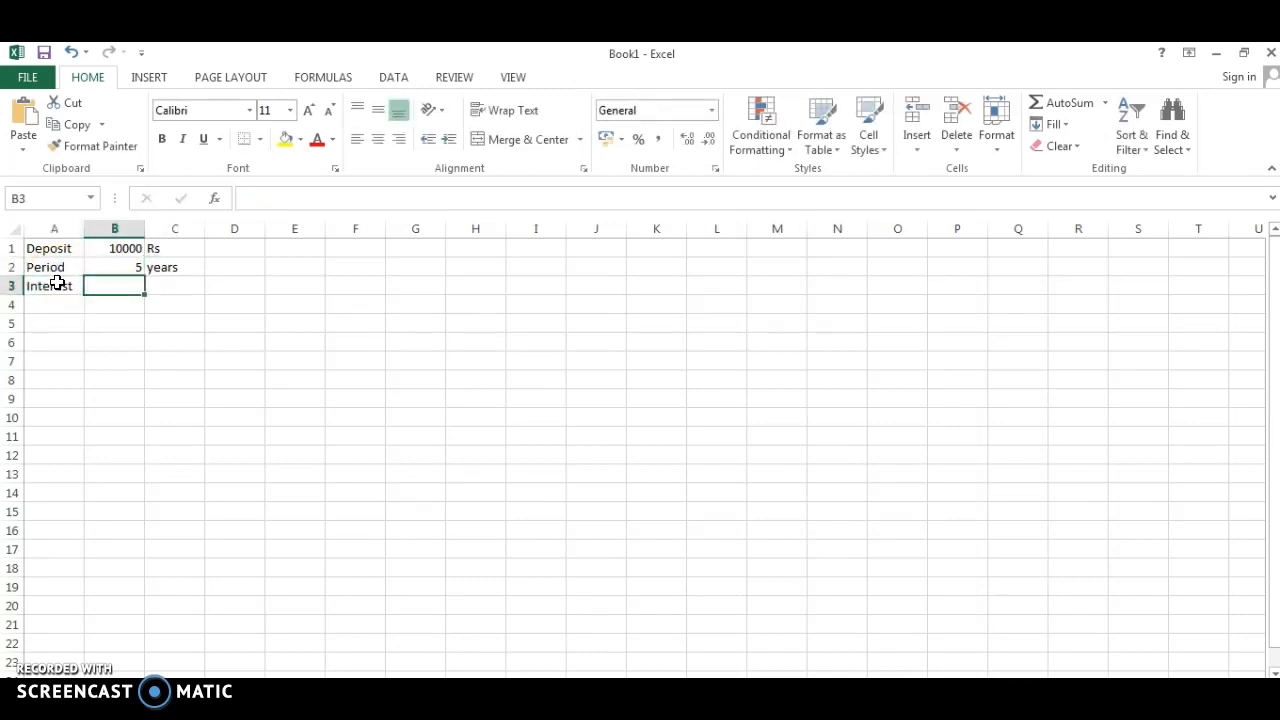
pyautogui.write('10')
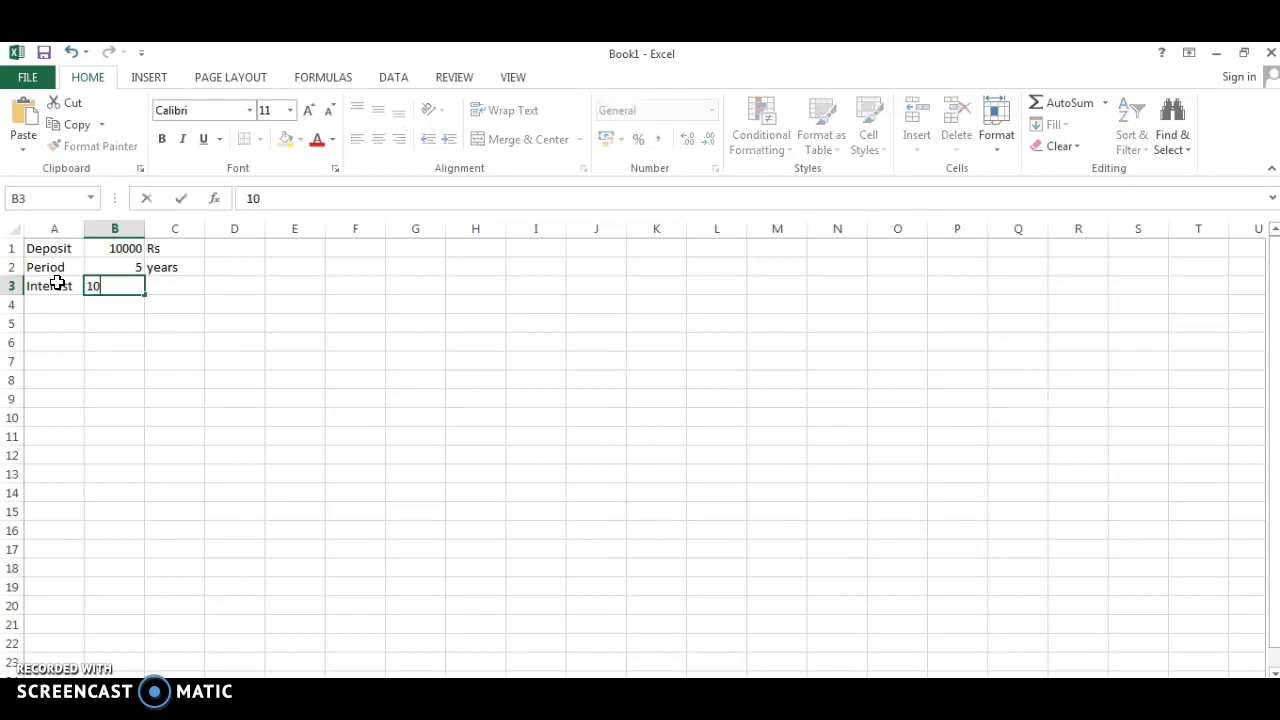
pyautogui.write('%')
pyautogui.press('Tab')
pyautogui.write('p')
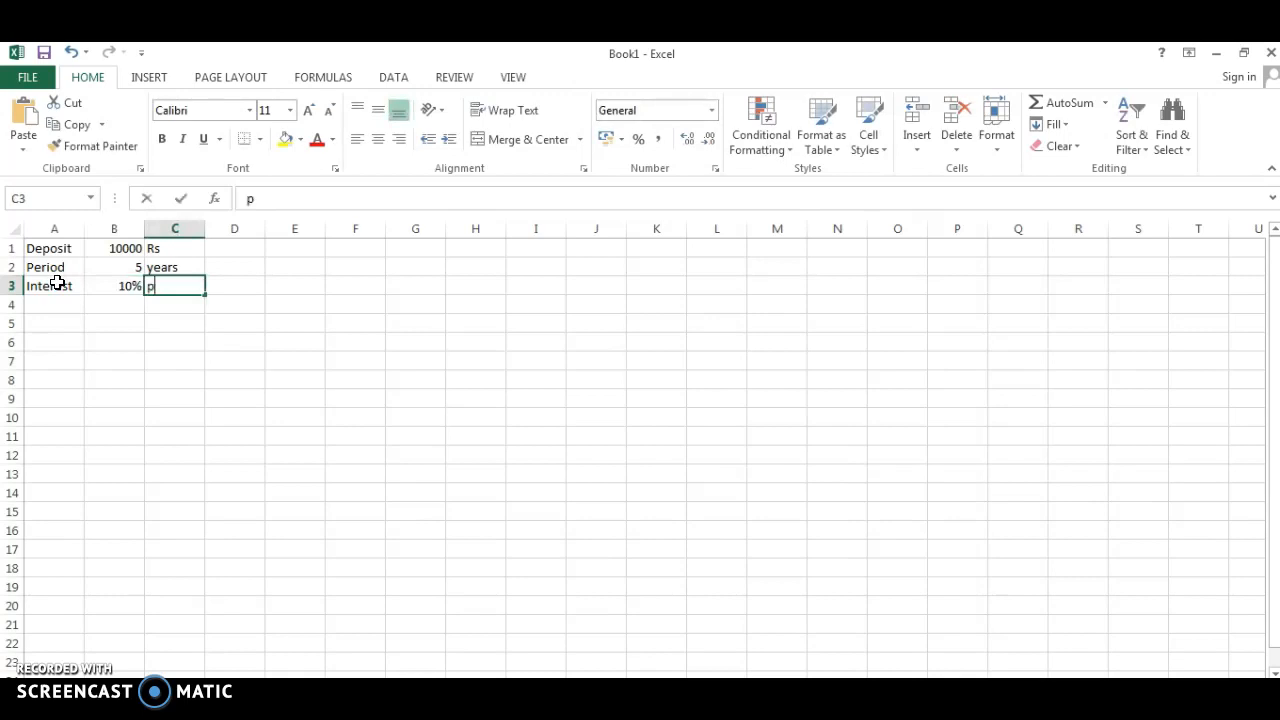
pyautogui.write('.a')
pyautogui.press('Return')
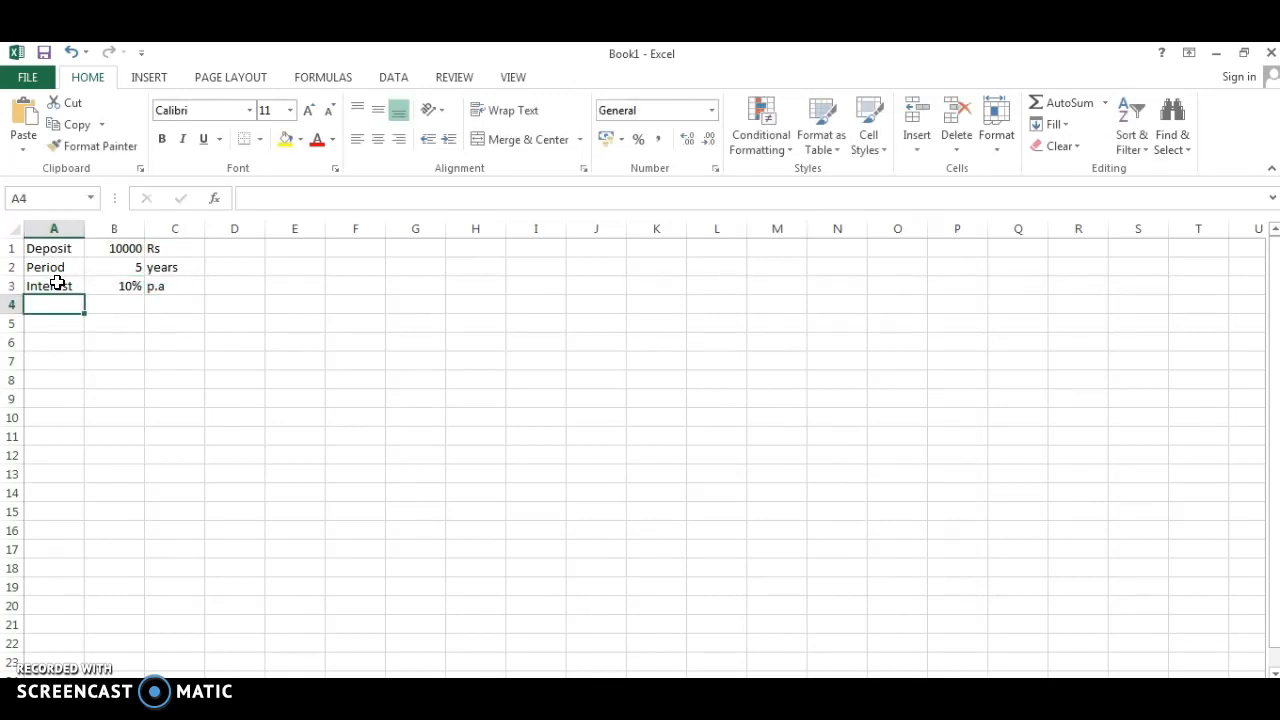
# Step: Label cell A4 "Futur Value" and widen column A to fit the text
pyautogui.write('Futur')
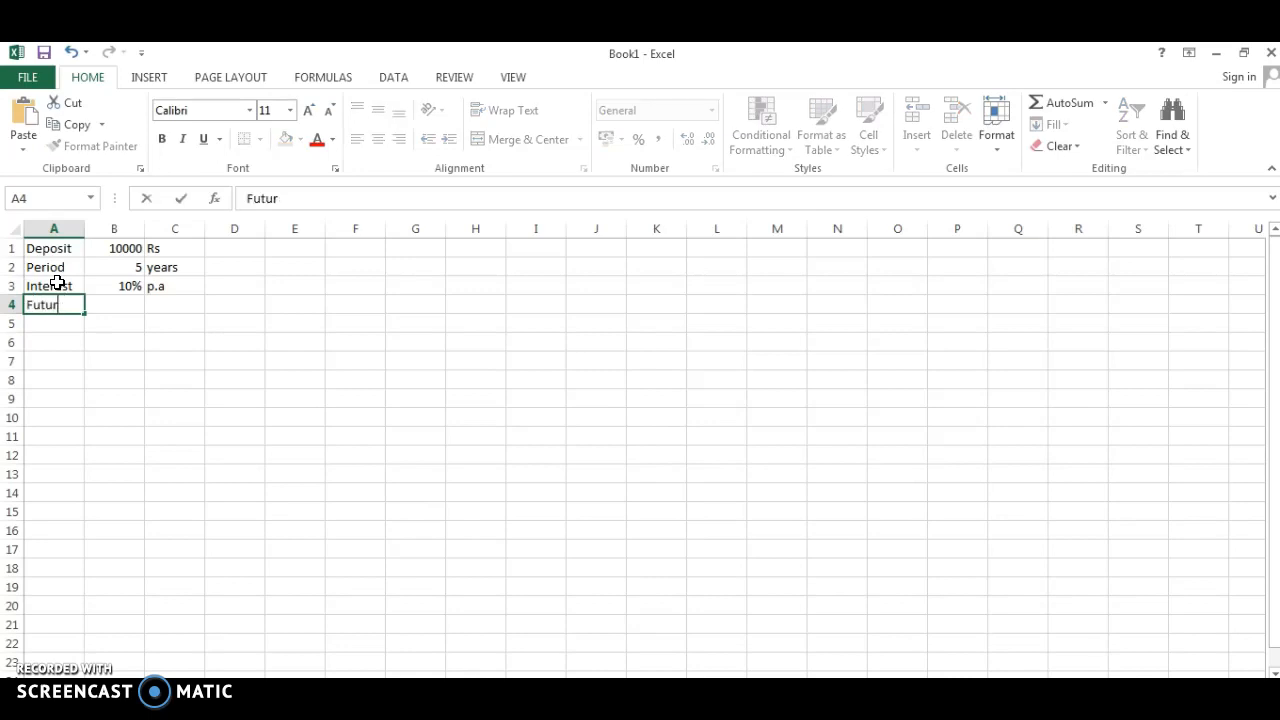
pyautogui.write(' Value')
pyautogui.click(114, 377)
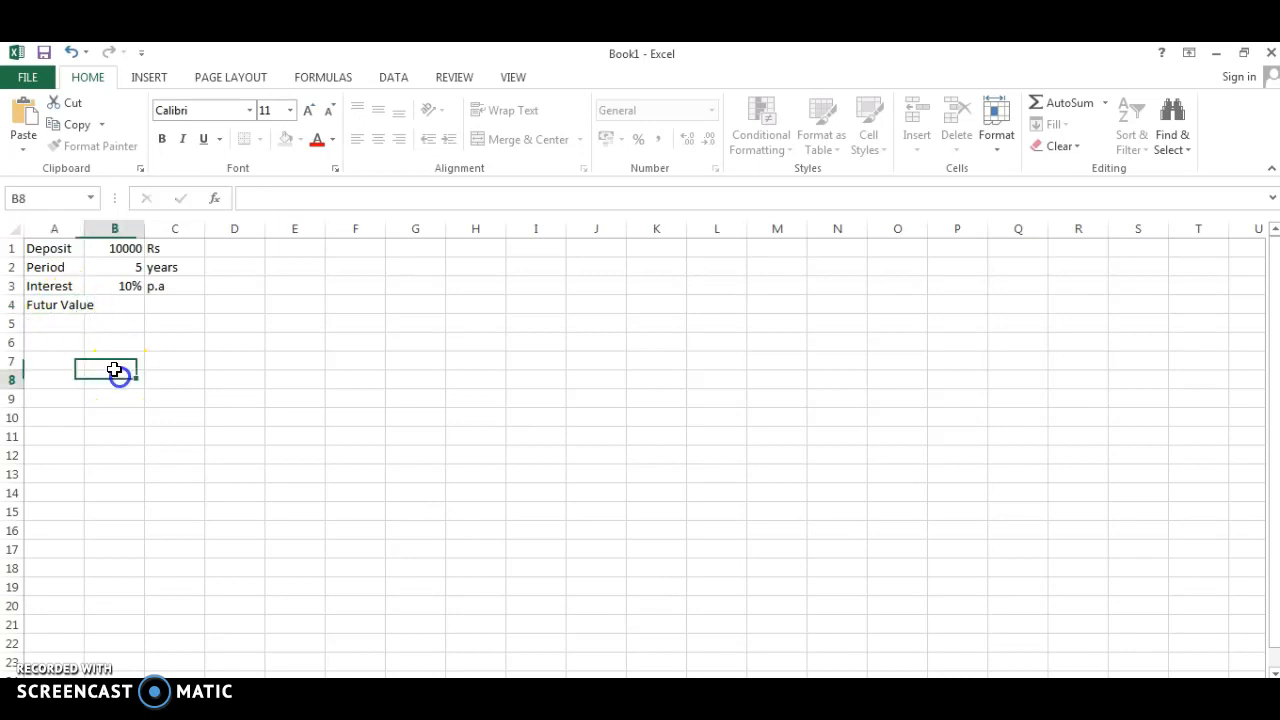
pyautogui.moveTo(83, 228); pyautogui.dragTo(95, 228)
# Step: Calculate the future value in B4 with the formula =FV(B3,B2,0,B1,0)
pyautogui.click(124, 310)
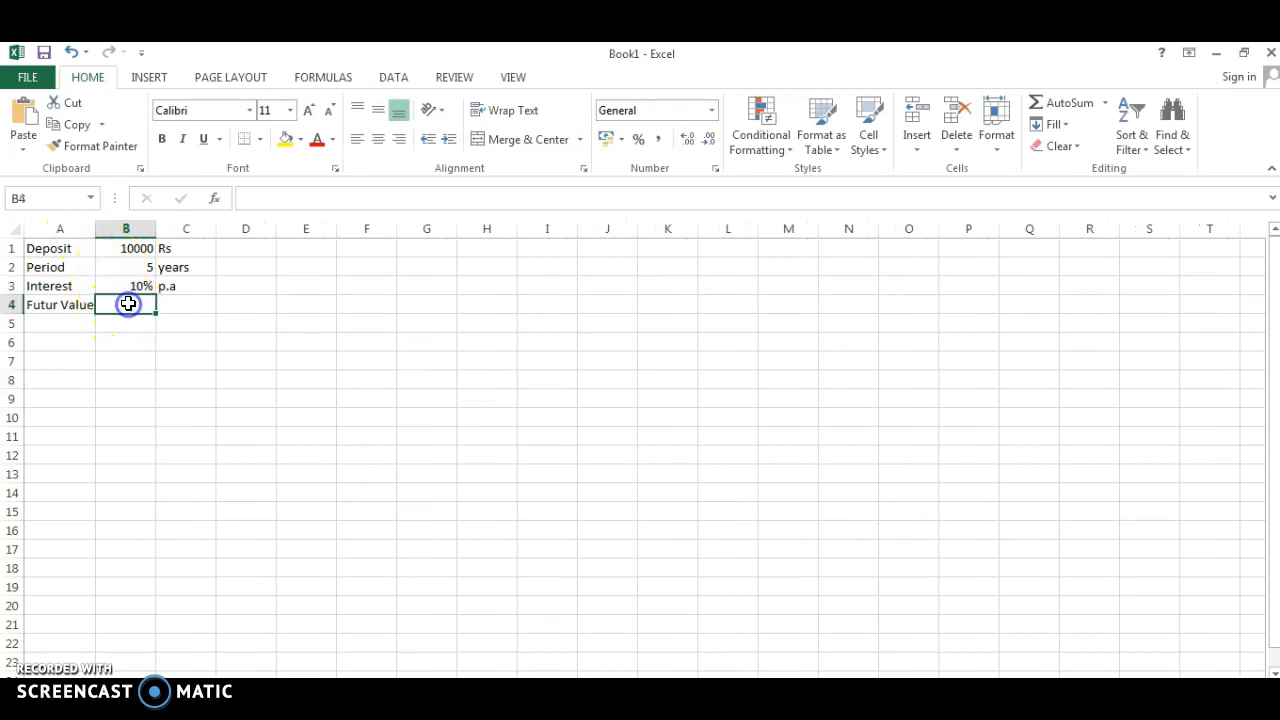
pyautogui.write('=CV')
pyautogui.press('BackSpace')
pyautogui.press('BackSpace')
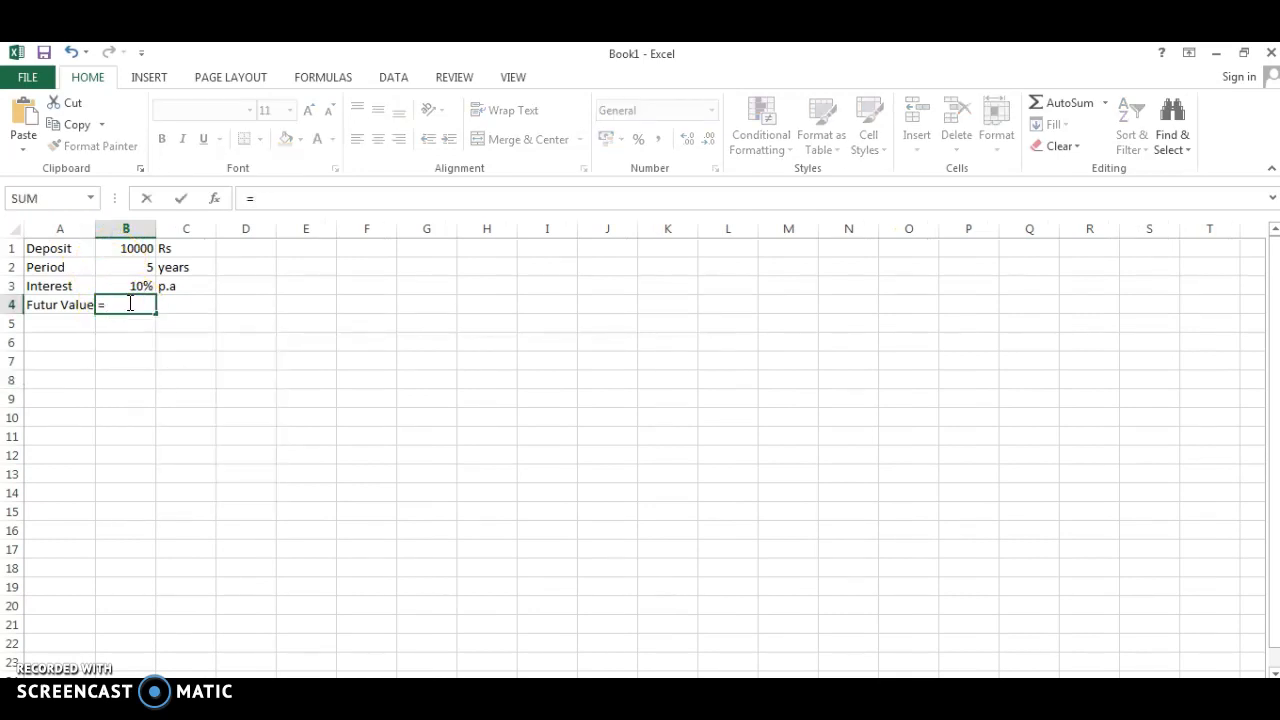
pyautogui.write('FV')
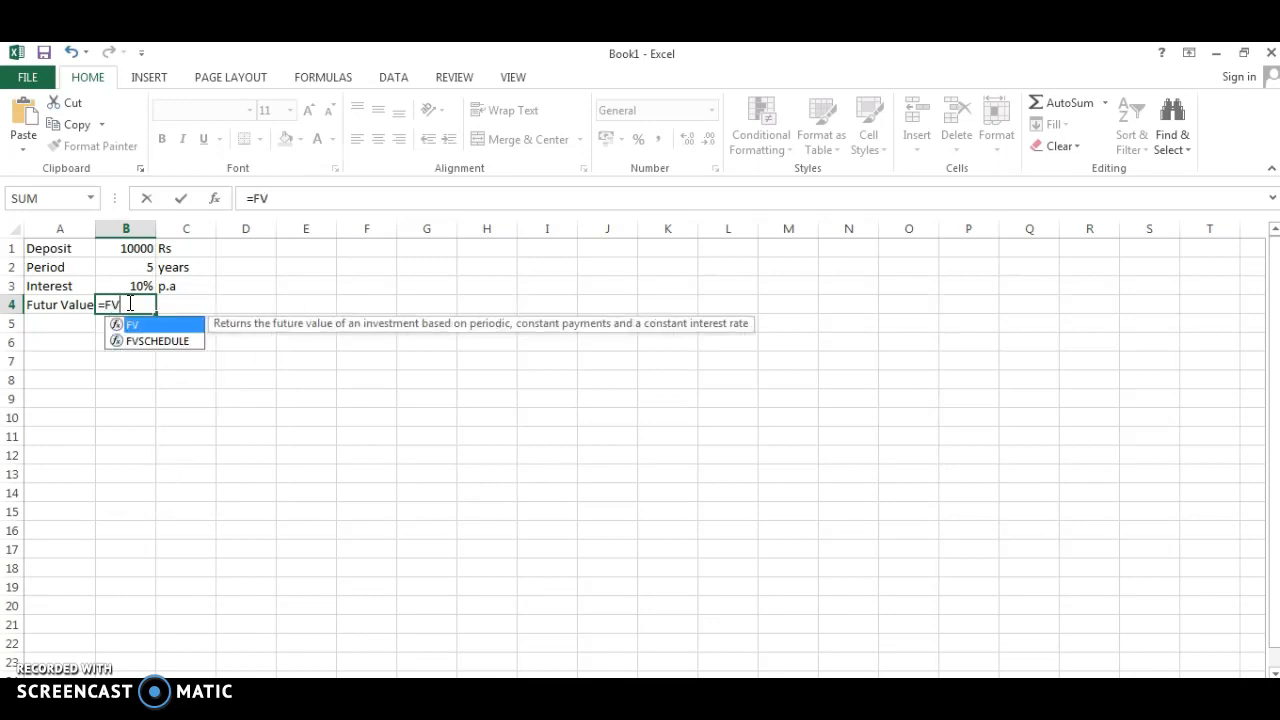
pyautogui.write('(')
pyautogui.click(126, 287)
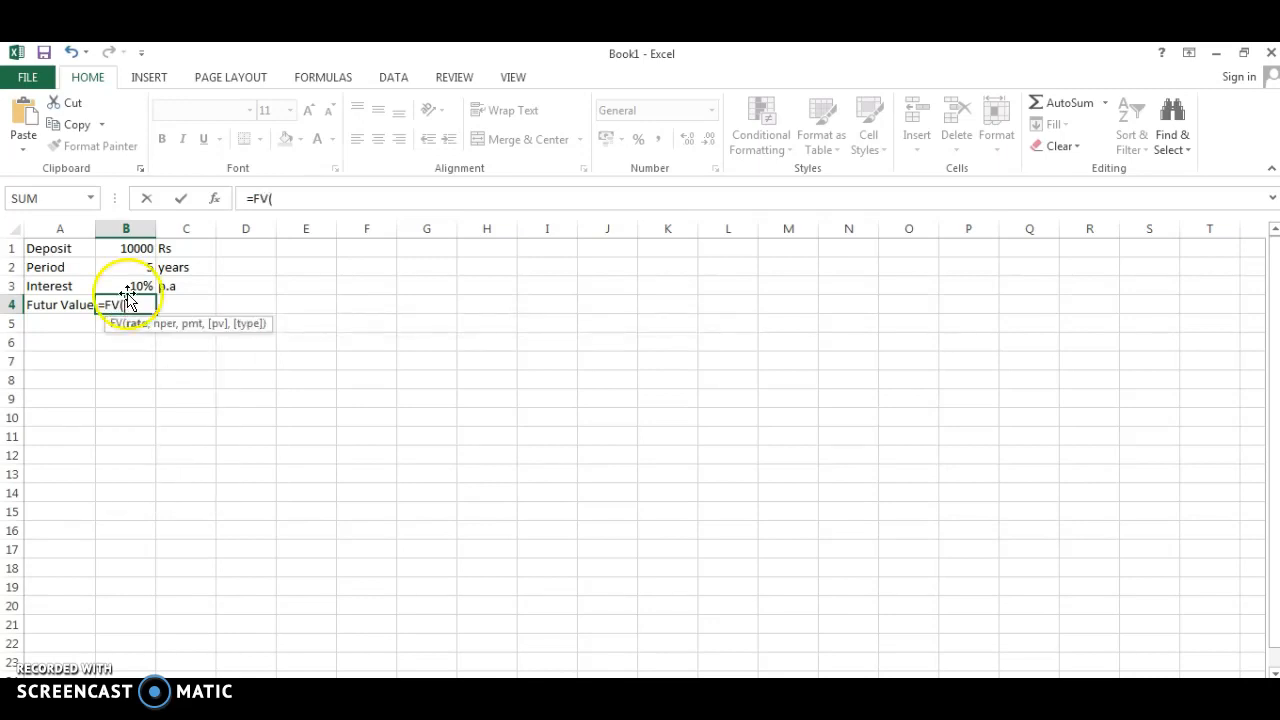
pyautogui.write(',')
pyautogui.click(126, 266)
pyautogui.write(',')
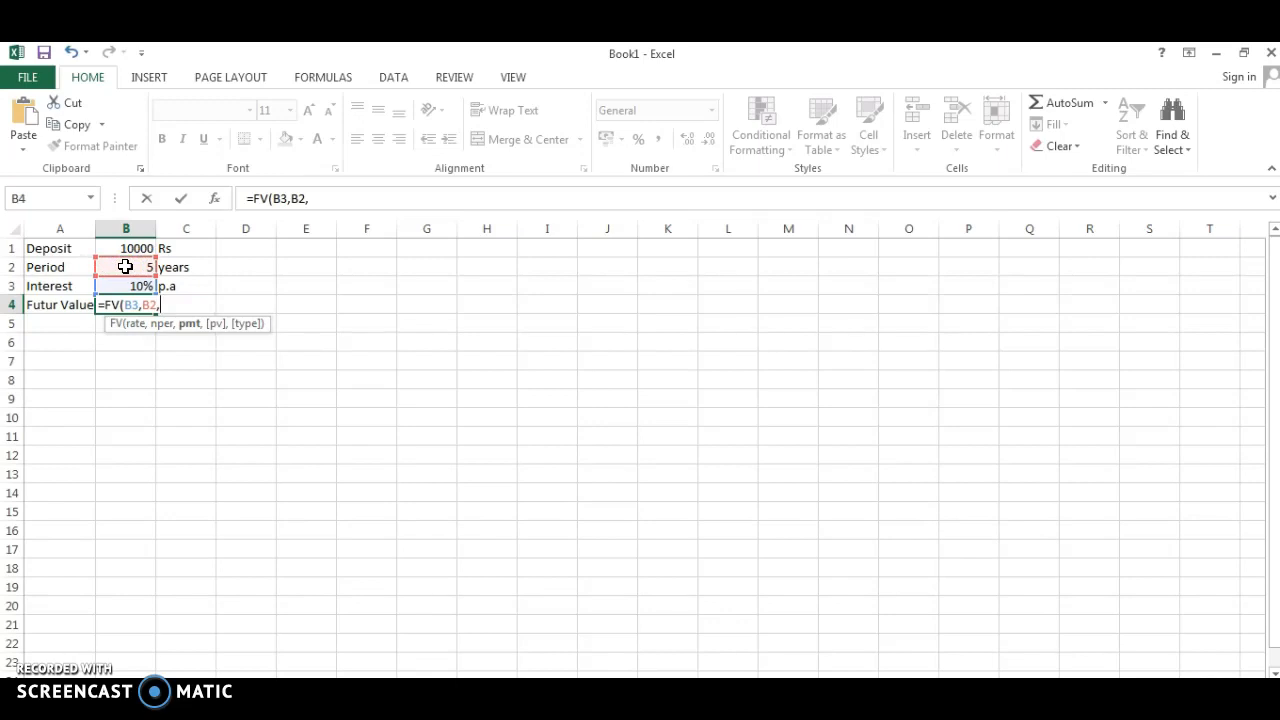
pyautogui.write('0,')
pyautogui.click(124, 247)
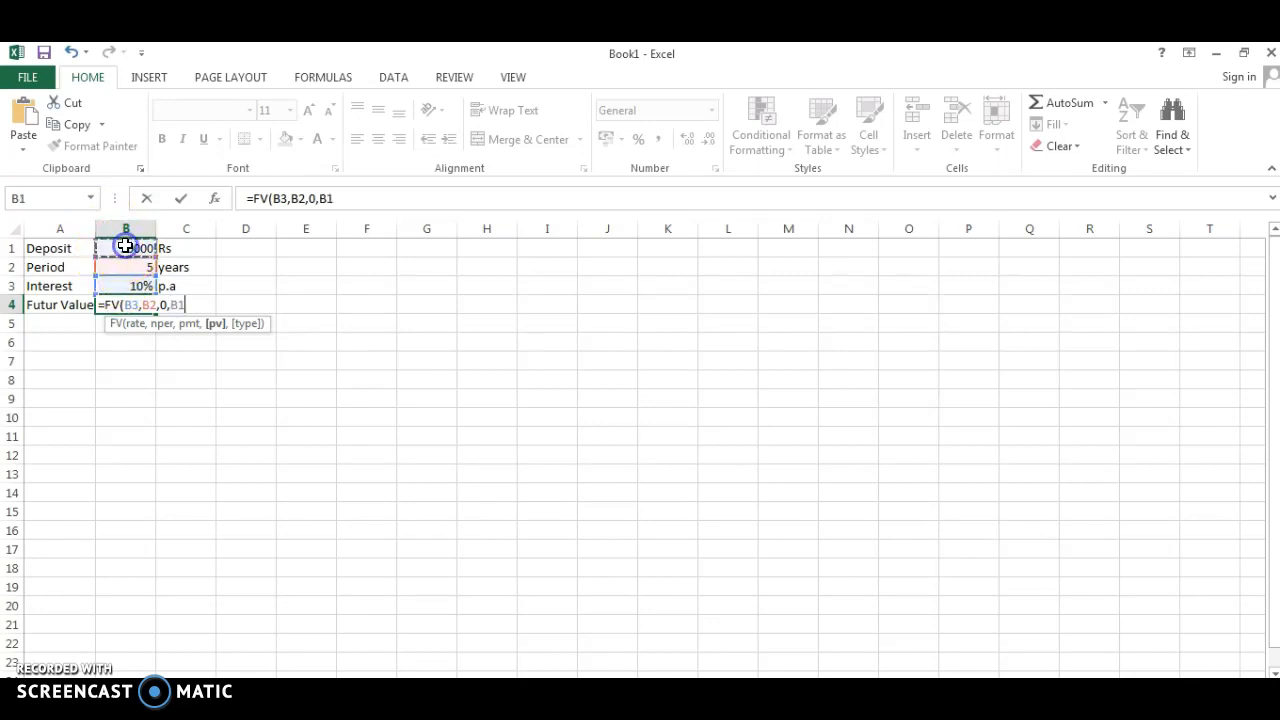
pyautogui.write(',0')
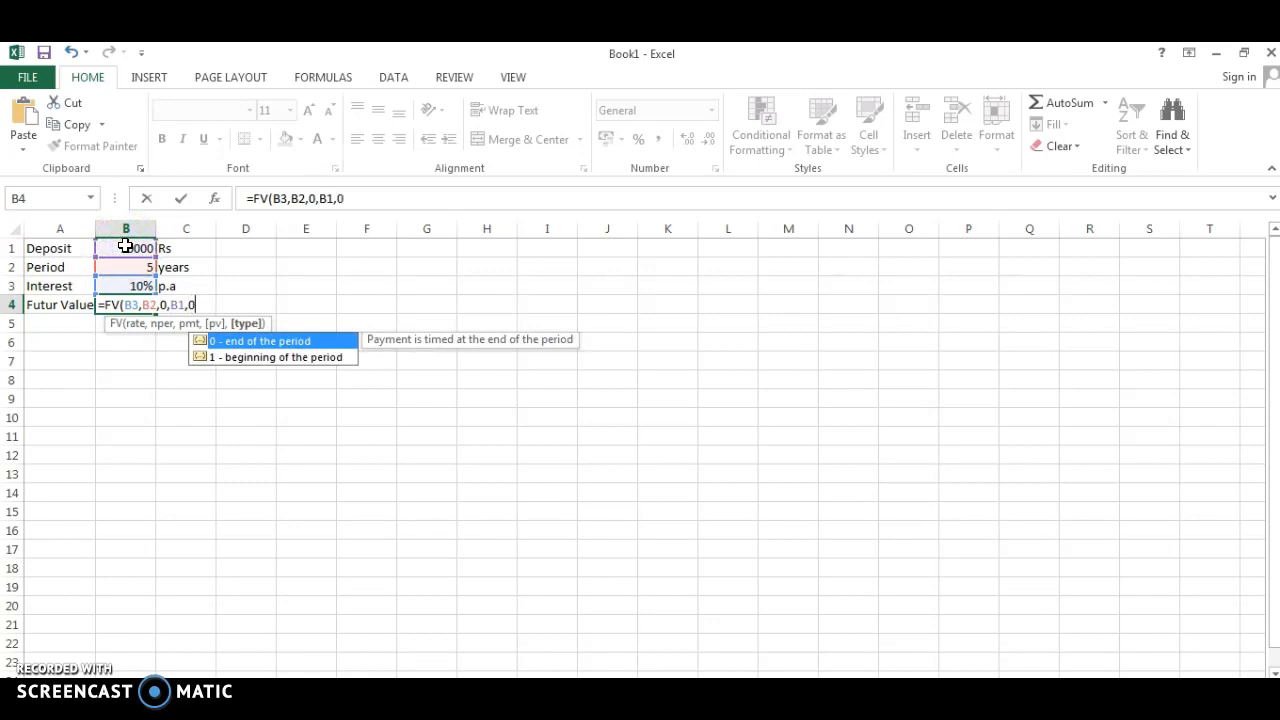
pyautogui.write(')')
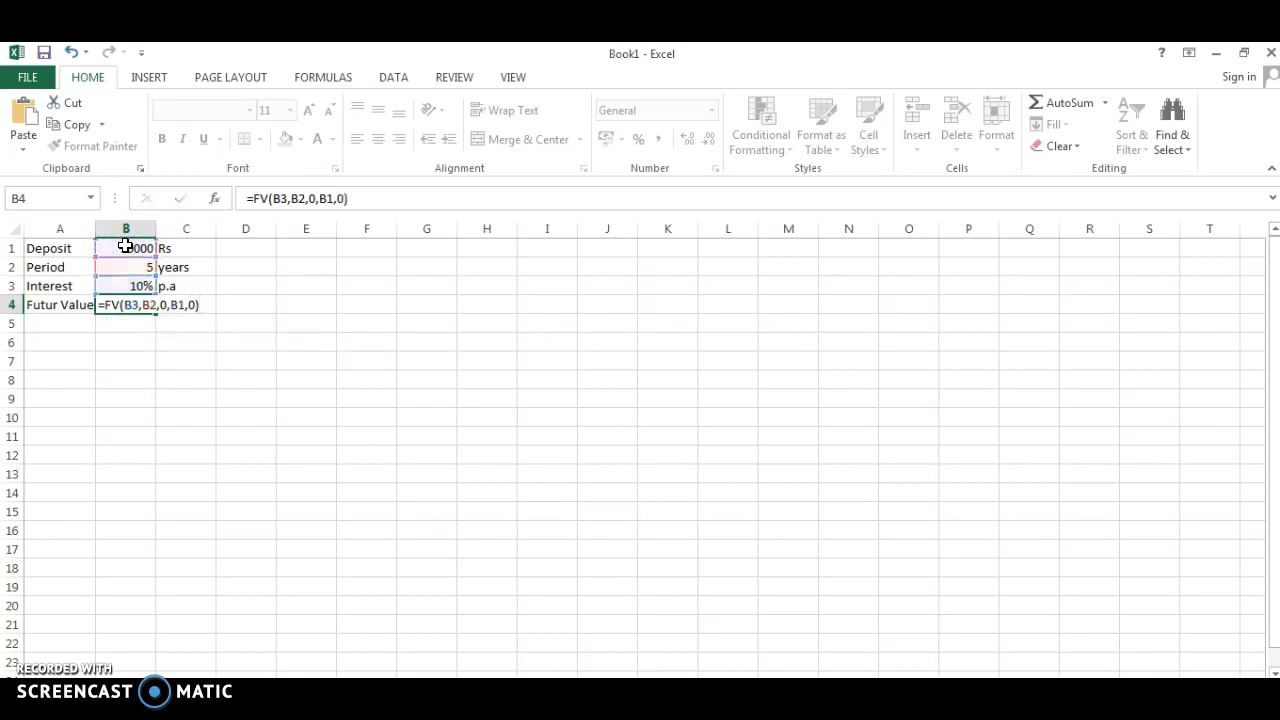
pyautogui.press('Return')
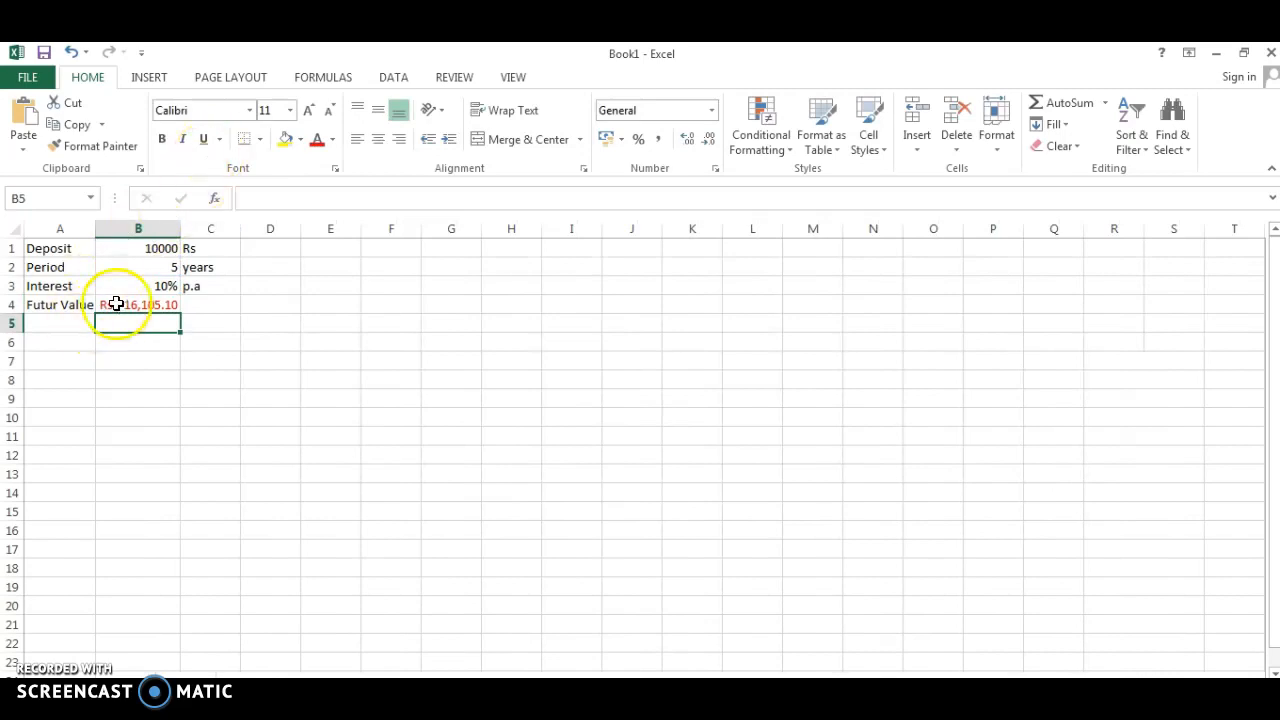
# Step: Change the deposit amount in B1 to -10000
pyautogui.click(137, 304)
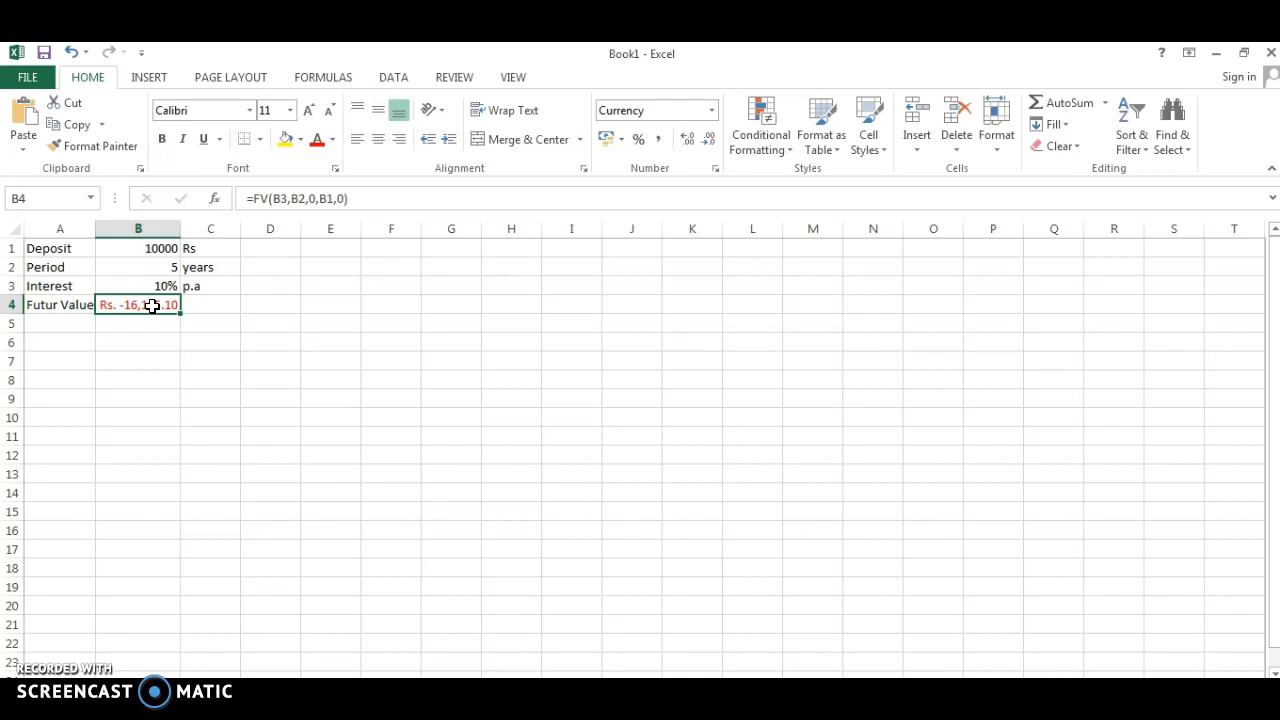
pyautogui.click(150, 247)
pyautogui.doubleClick(147, 247)
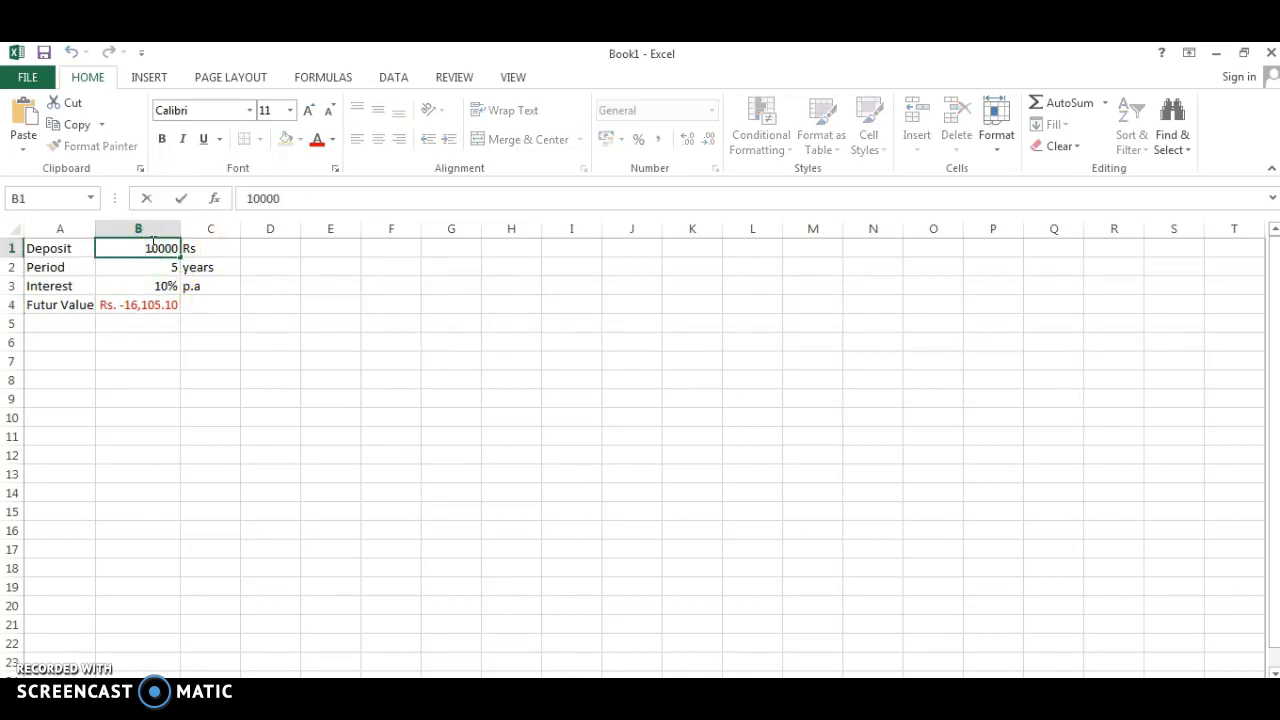
pyautogui.write('-')
pyautogui.press('Return')
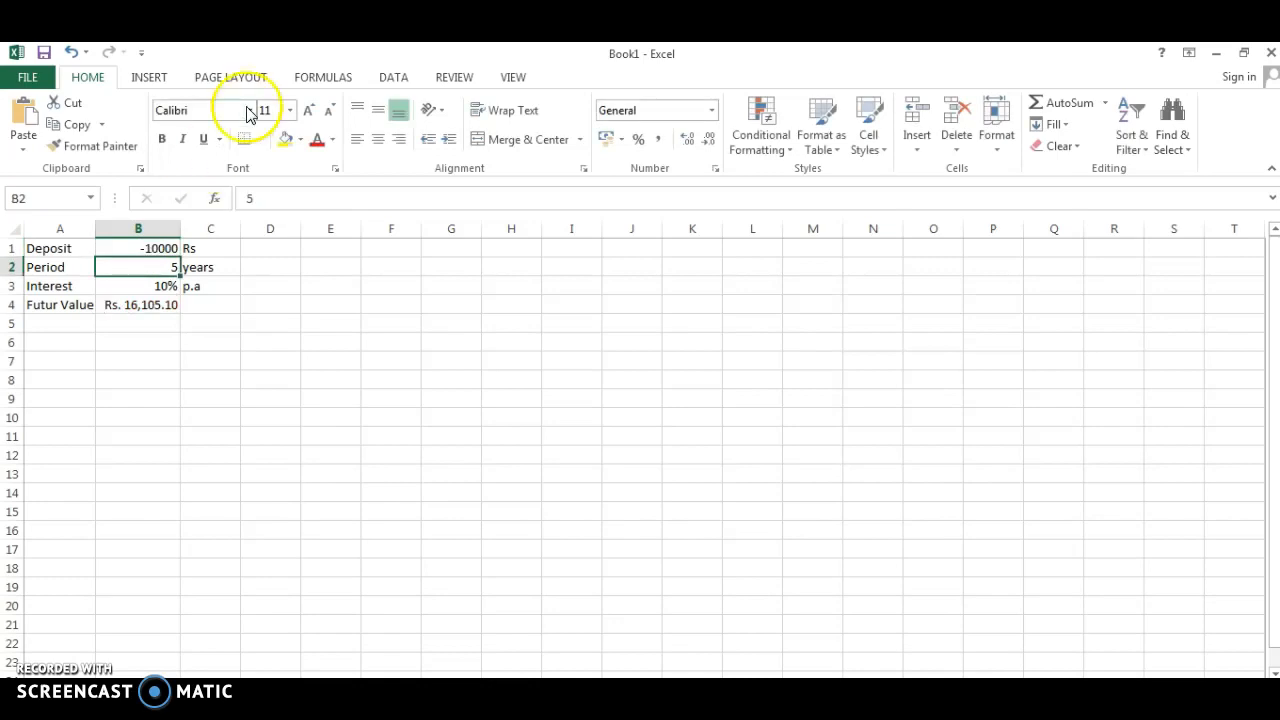
# Step: Copy the deposit, period, interest and future value cells B1:B4 to D1:D4 and widen column D to fit
pyautogui.click(134, 302)
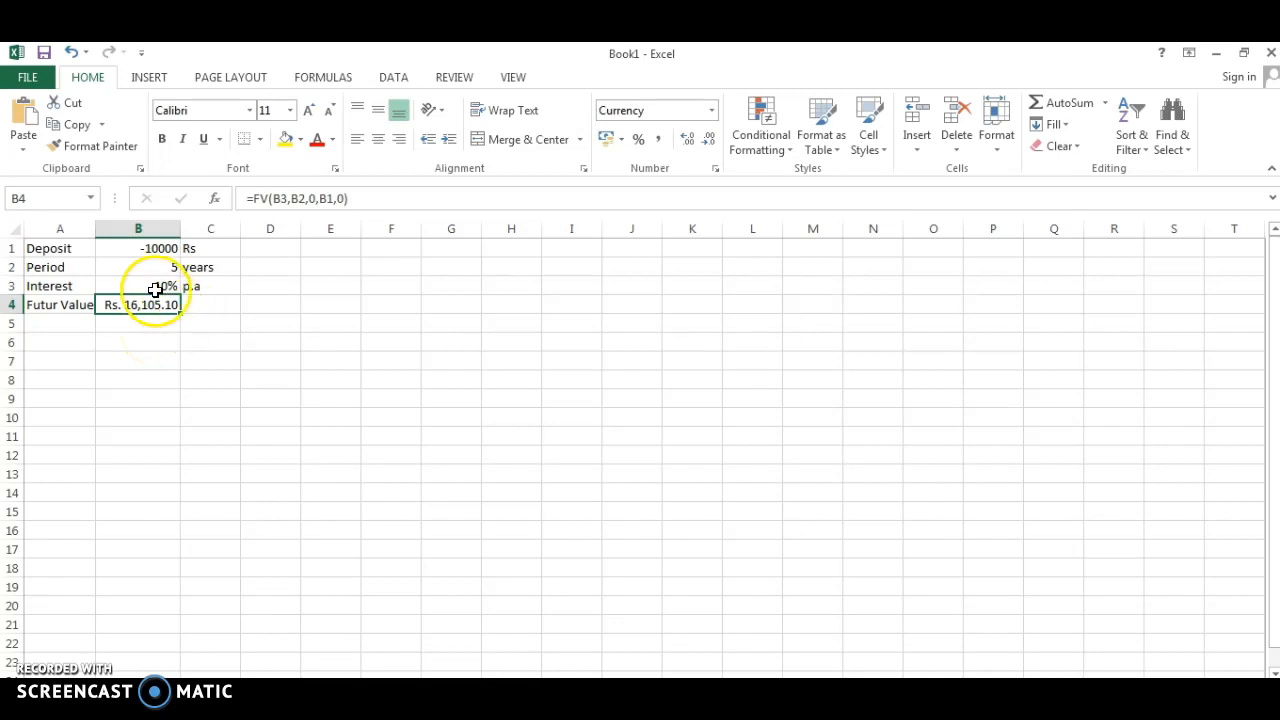
pyautogui.moveTo(160, 246); pyautogui.dragTo(141, 306)
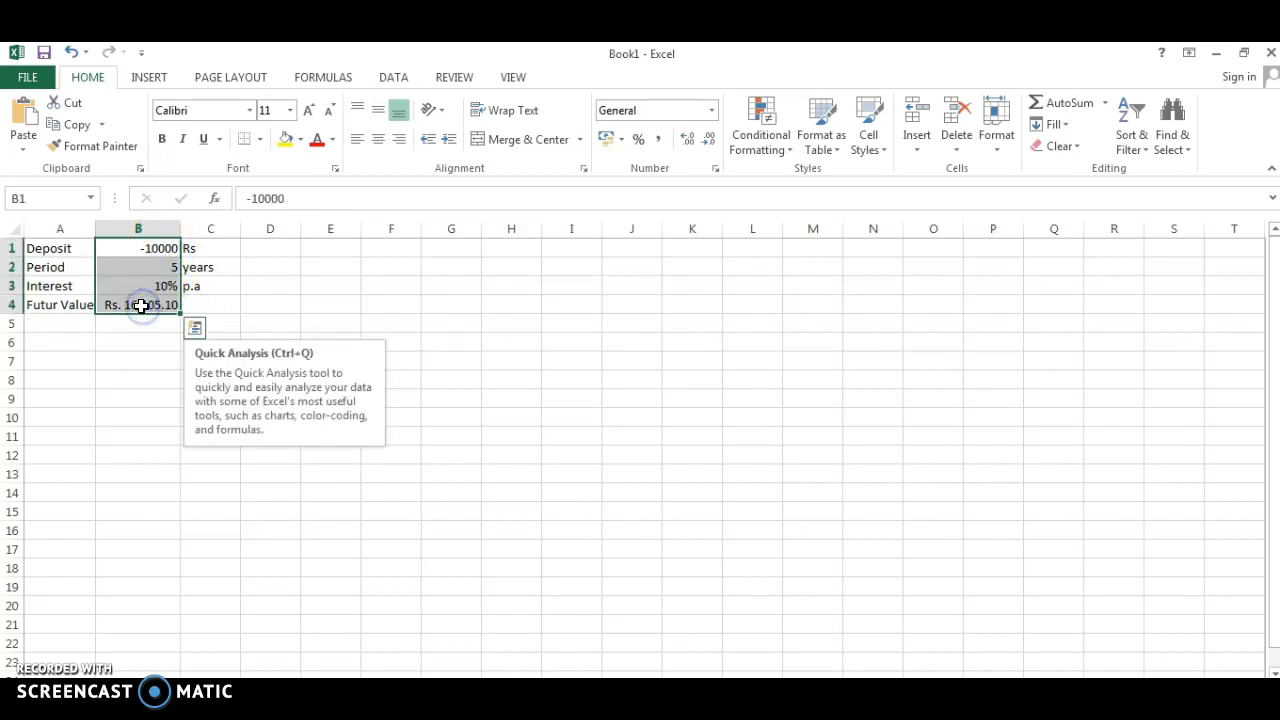
pyautogui.hotkey('ctrl', 'c')
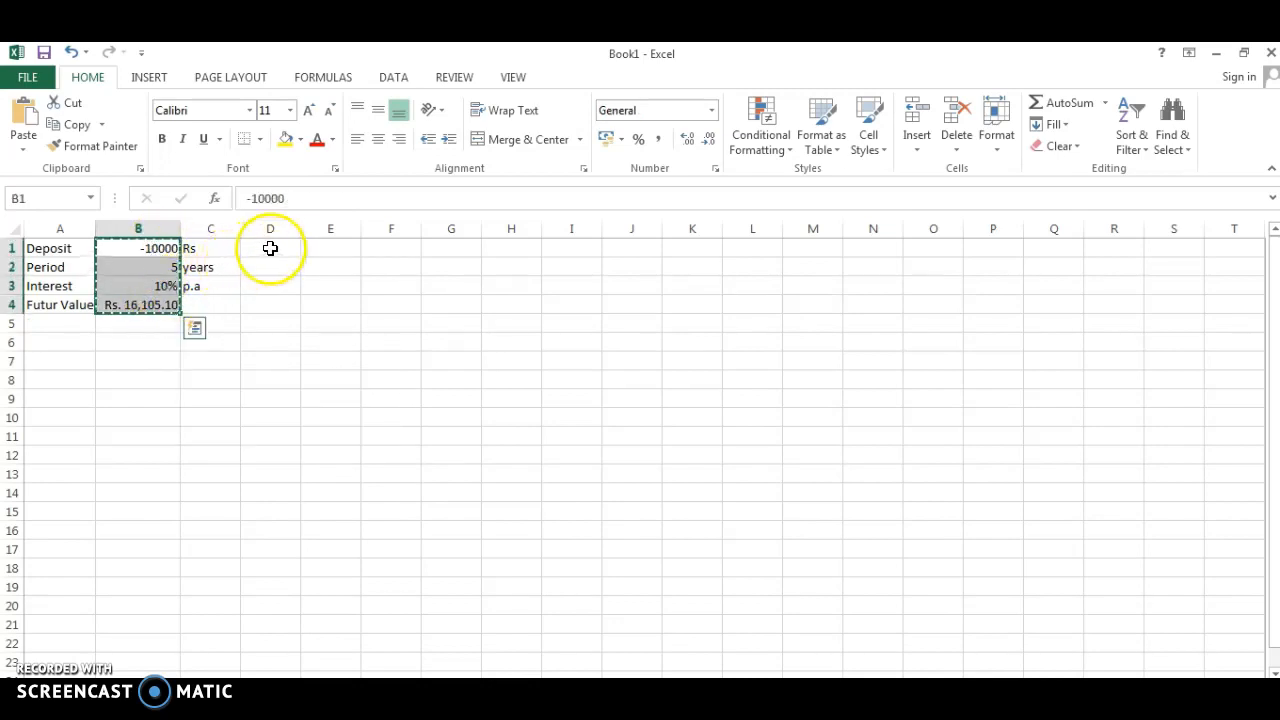
pyautogui.click(274, 246)
pyautogui.hotkey('ctrl', 'v')
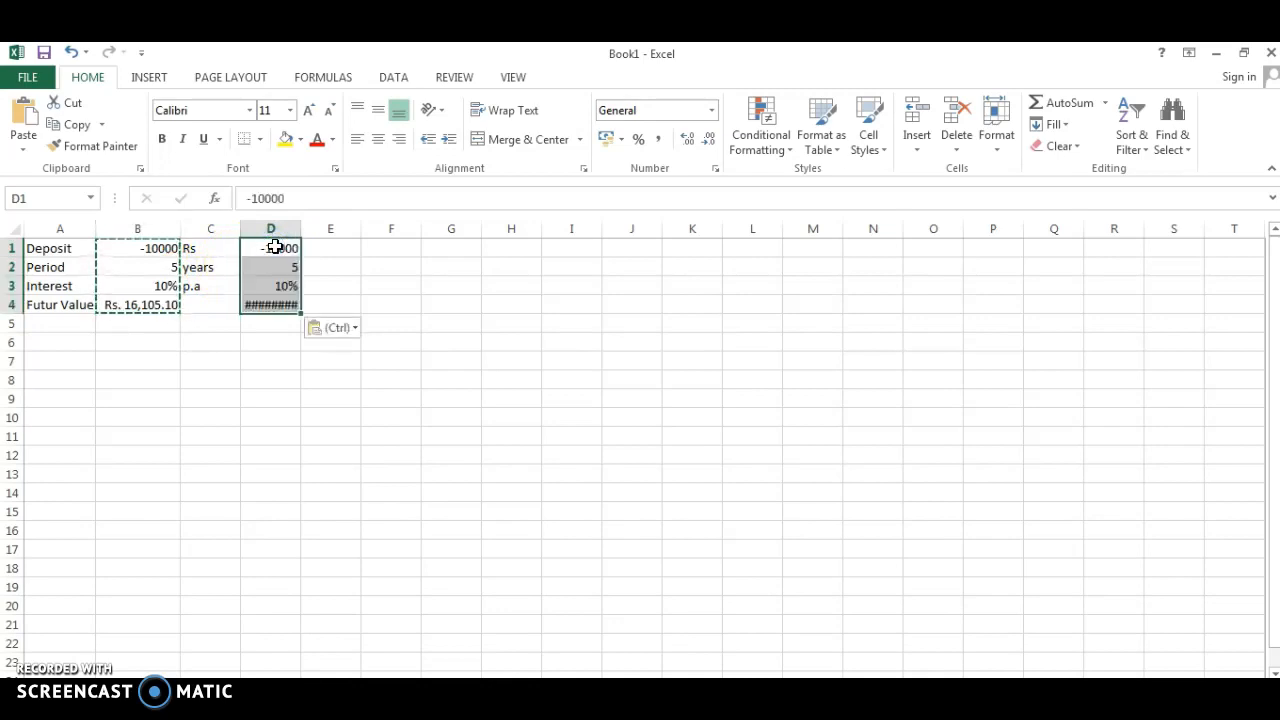
pyautogui.moveTo(307, 229); pyautogui.dragTo(326, 229)
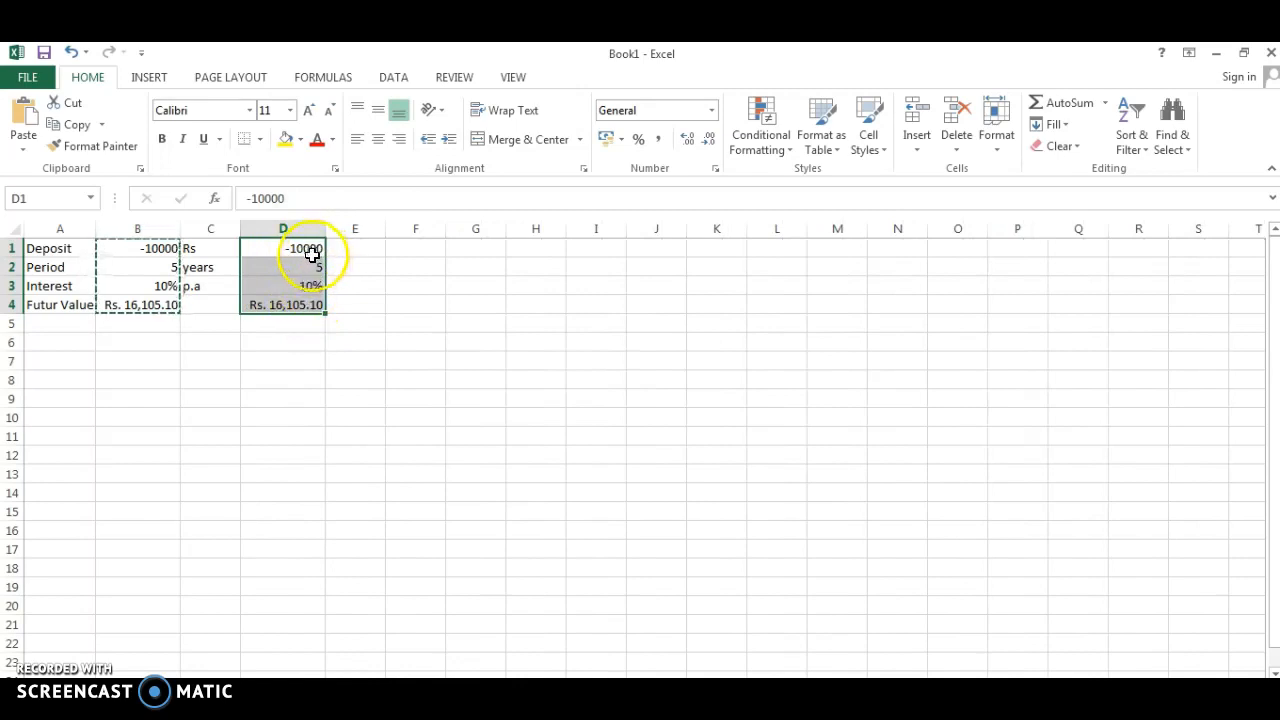
# Step: Set the deposit period in D2 to 3 years
pyautogui.click(327, 266)
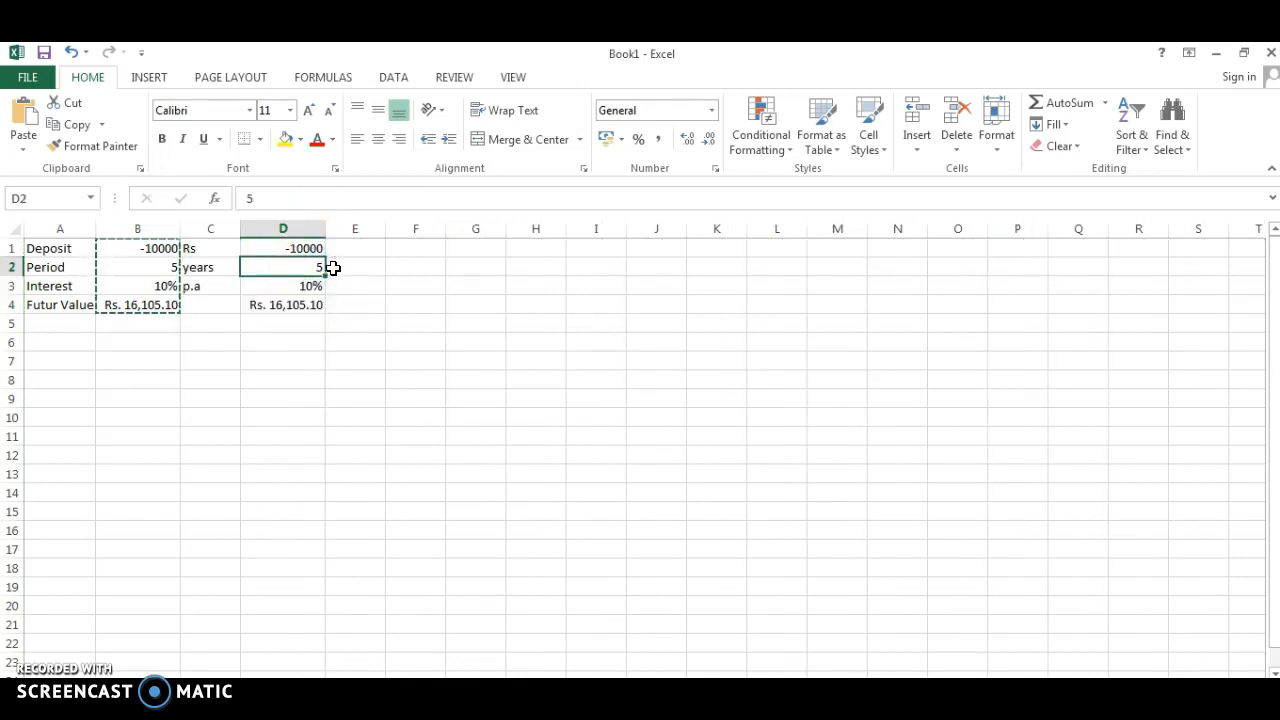
pyautogui.write('3')
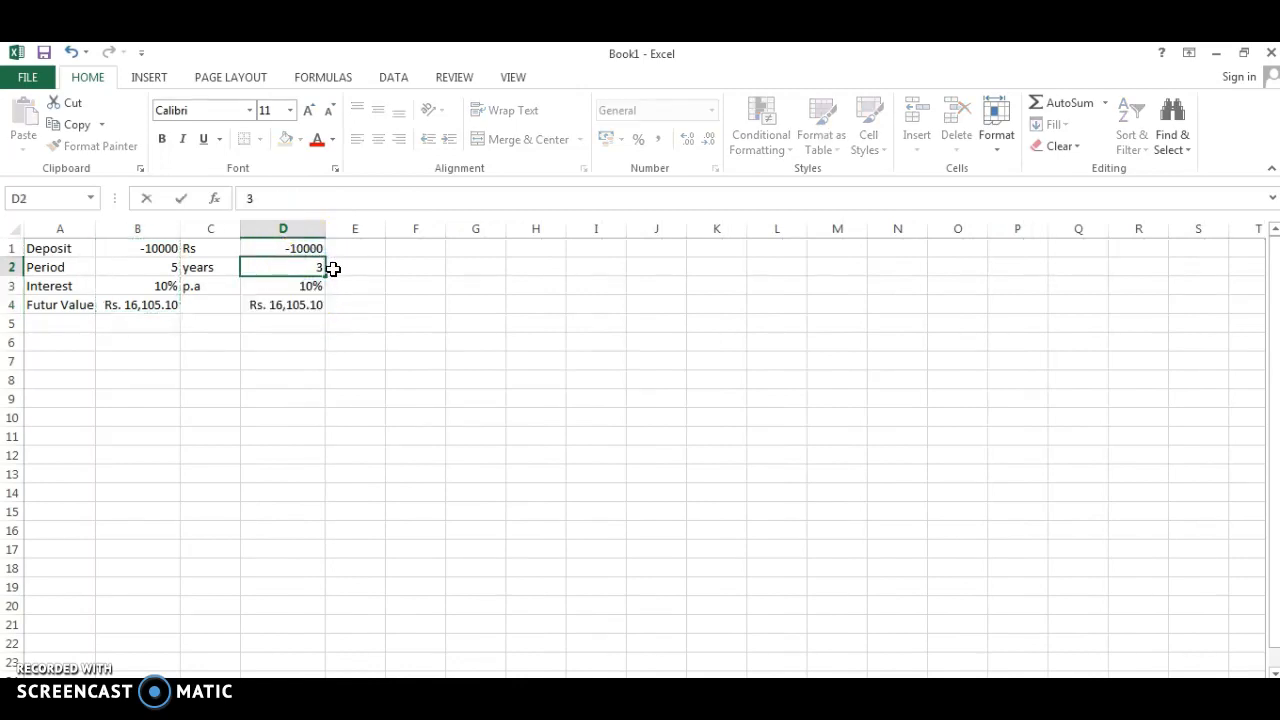
pyautogui.click(299, 339)
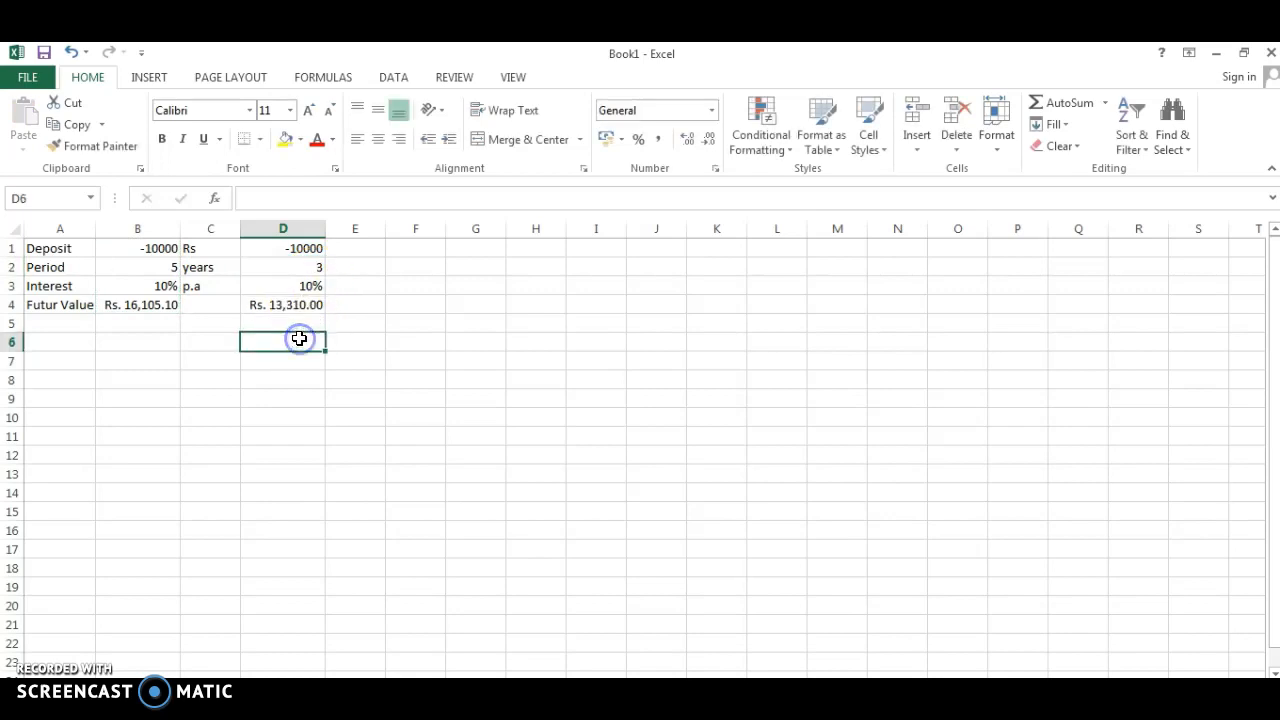
pyautogui.click(292, 309)
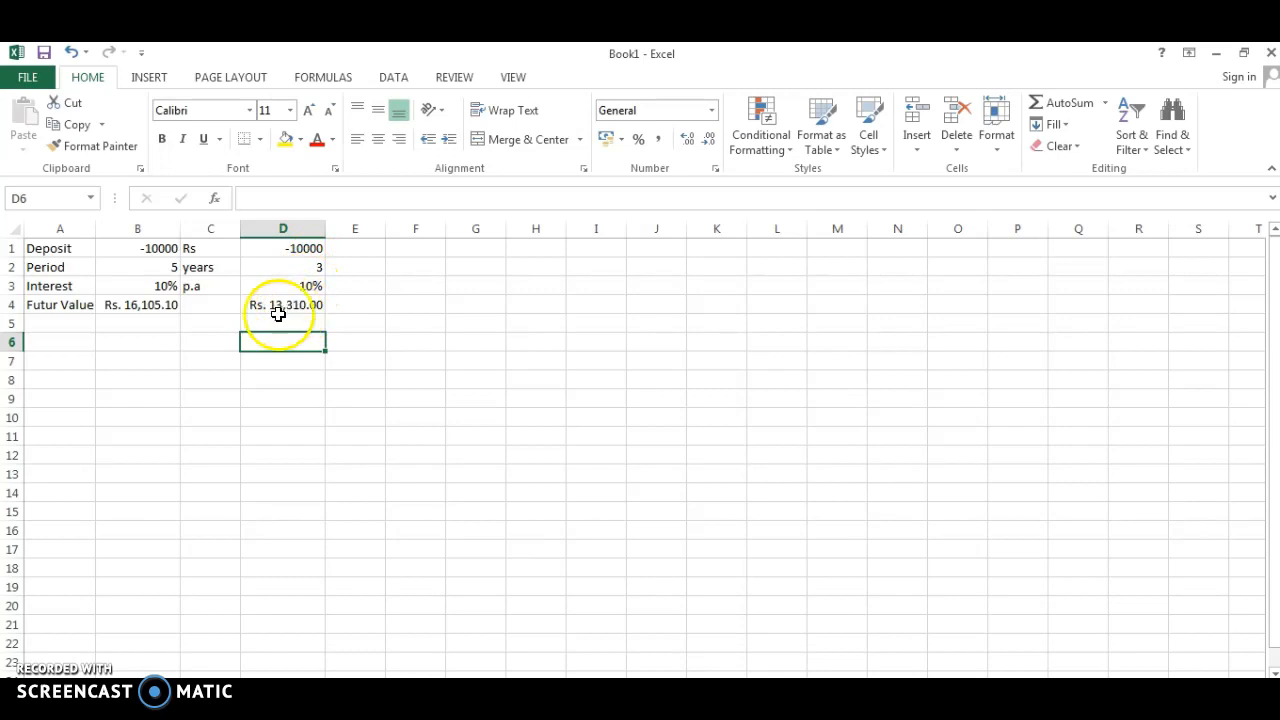
# Step: Copy the deposit, period, interest and future value cells D1:D4 to E1:E4 and widen column E to fit
pyautogui.moveTo(312, 249); pyautogui.dragTo(306, 303)
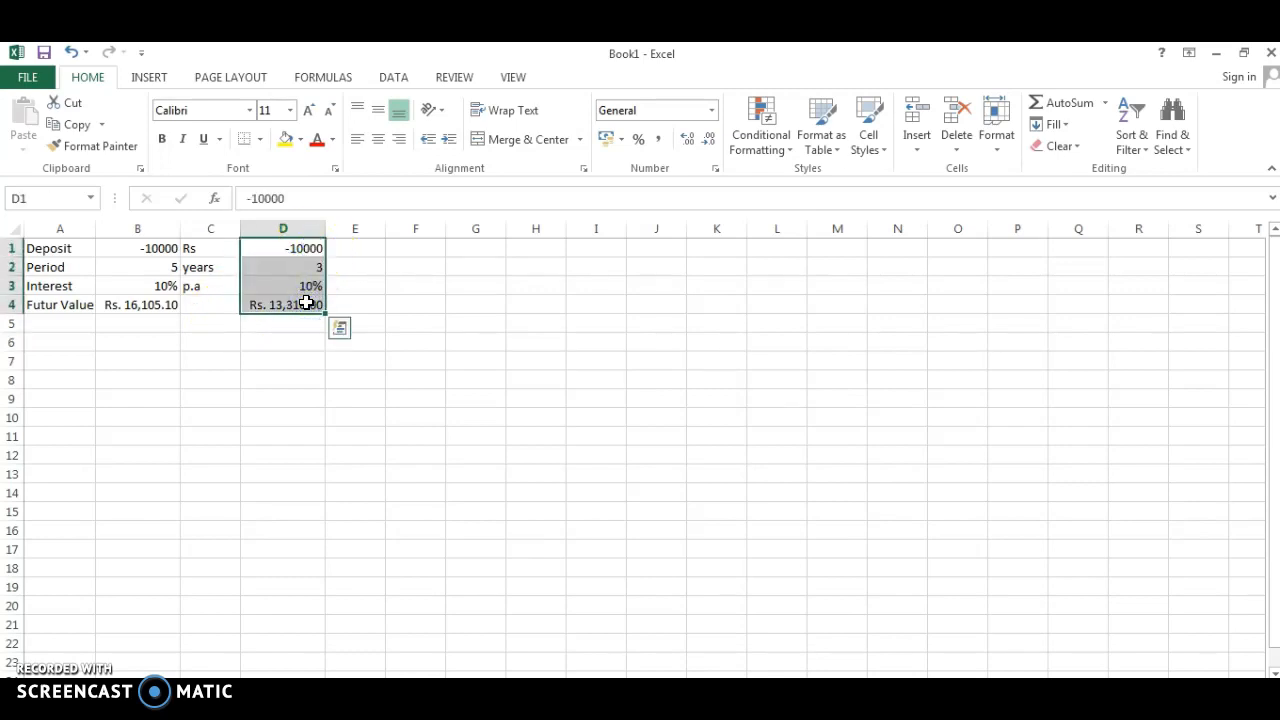
pyautogui.hotkey('ctrl', 'c')
pyautogui.click(359, 248)
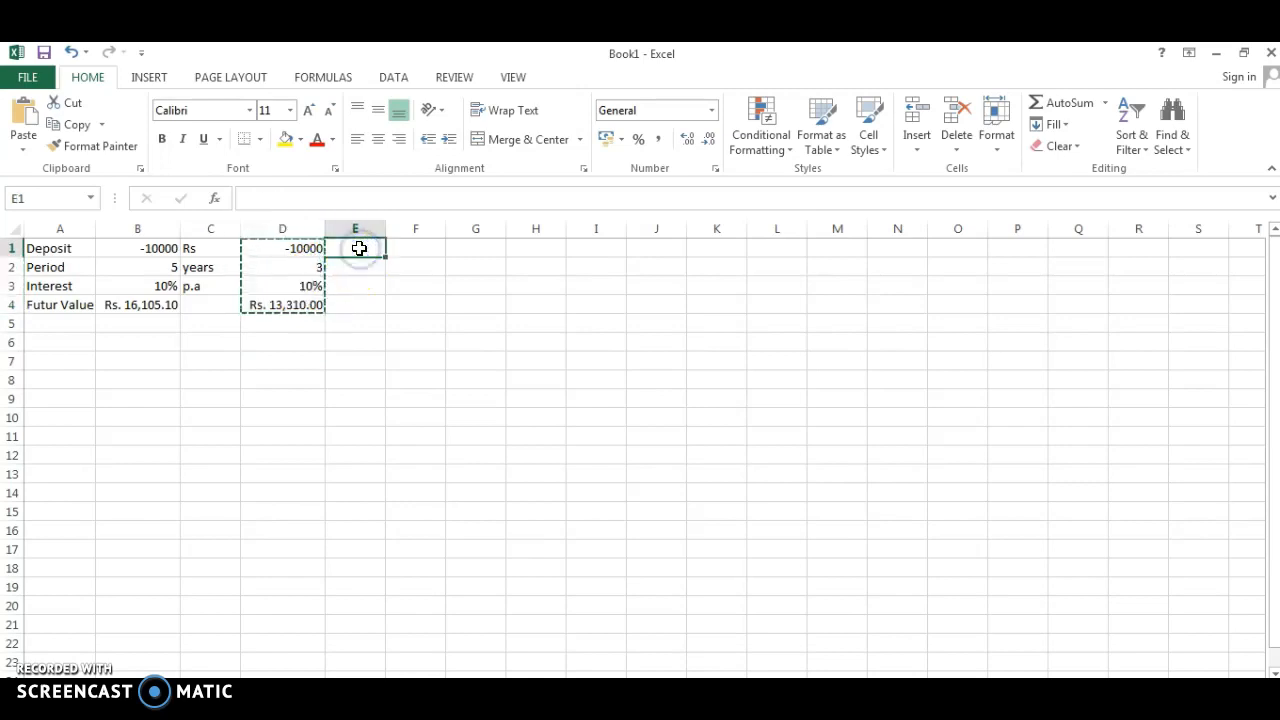
pyautogui.hotkey('ctrl', 'v')
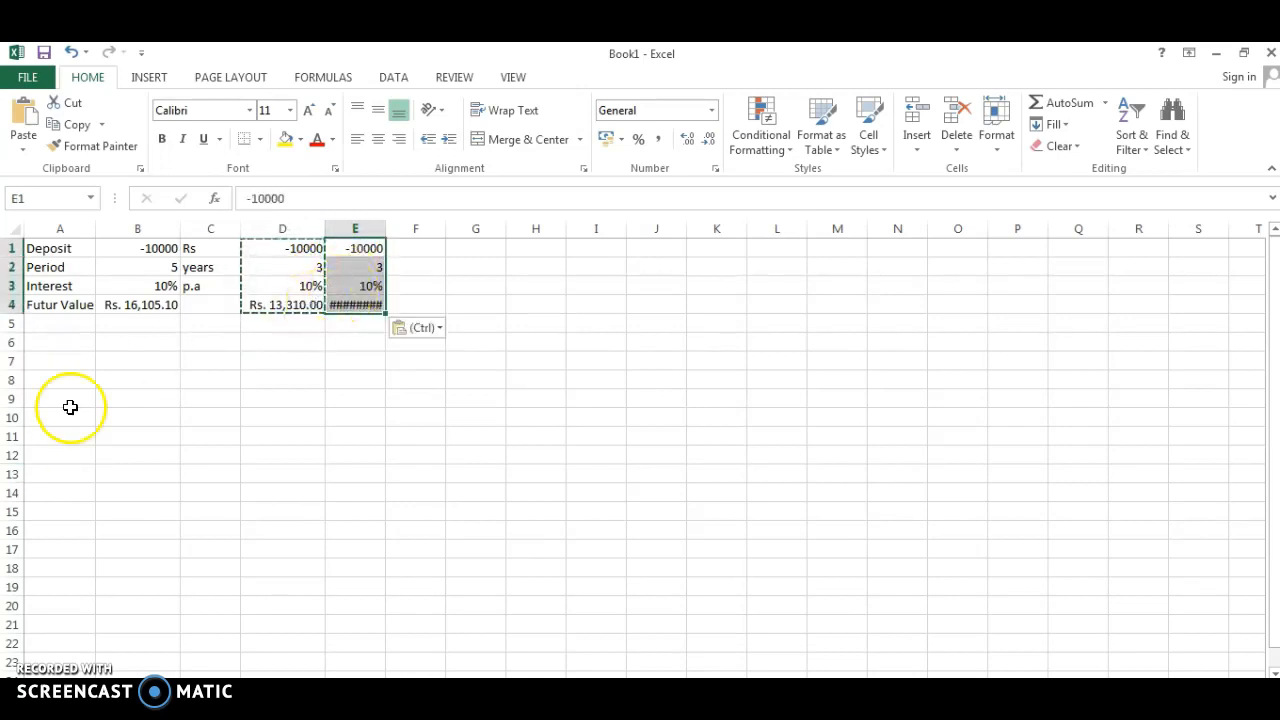
pyautogui.moveTo(387, 229); pyautogui.dragTo(404, 223)
# Step: Set the deposit period in E2 to 7 years
pyautogui.click(376, 267)
pyautogui.write('7')
pyautogui.click(450, 326)
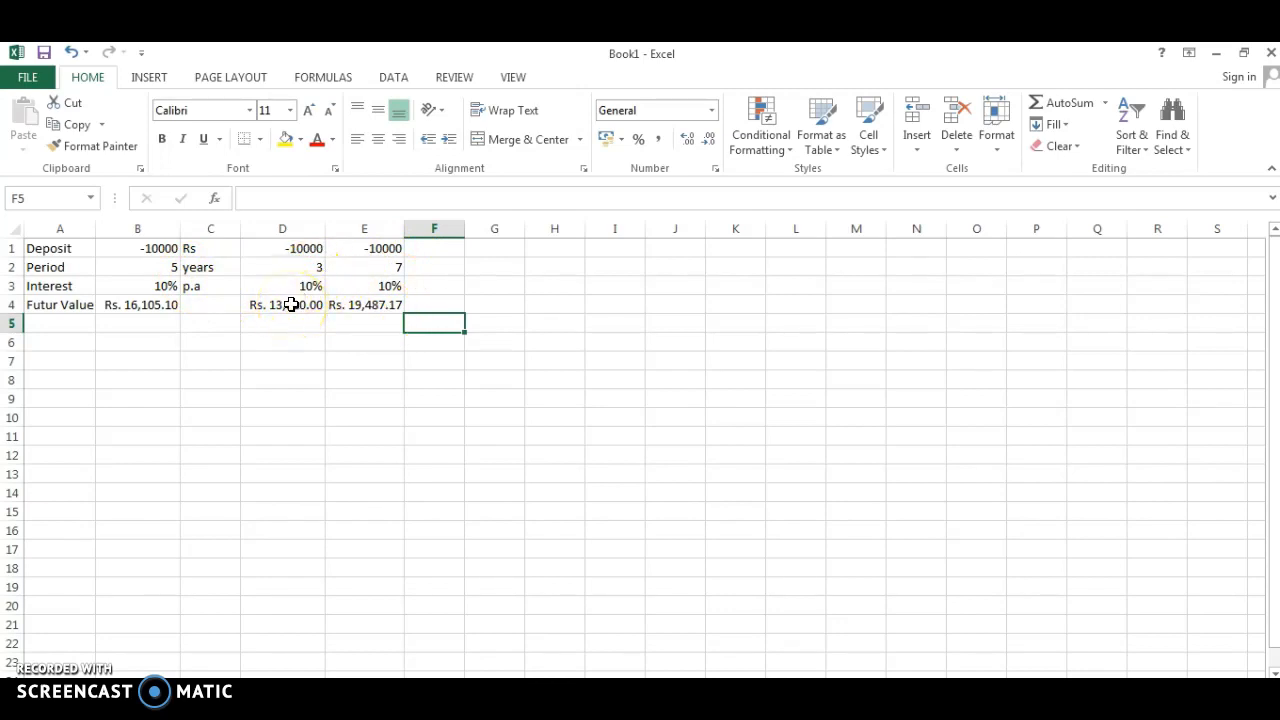
# Step: Copy the 7-year scenario in E1:E4 to F1:F4 and widen column F to show the future value
pyautogui.moveTo(372, 256); pyautogui.dragTo(363, 302)
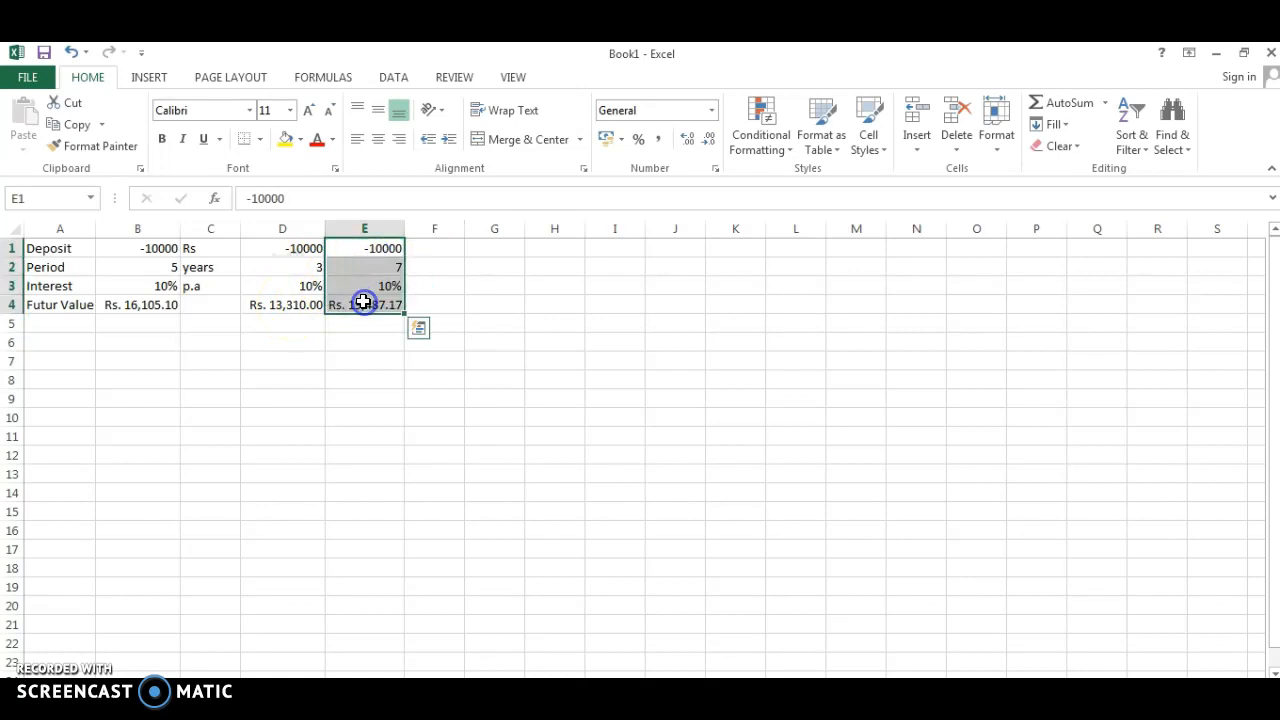
pyautogui.hotkey('ctrl', 'c')
pyautogui.click(454, 246)
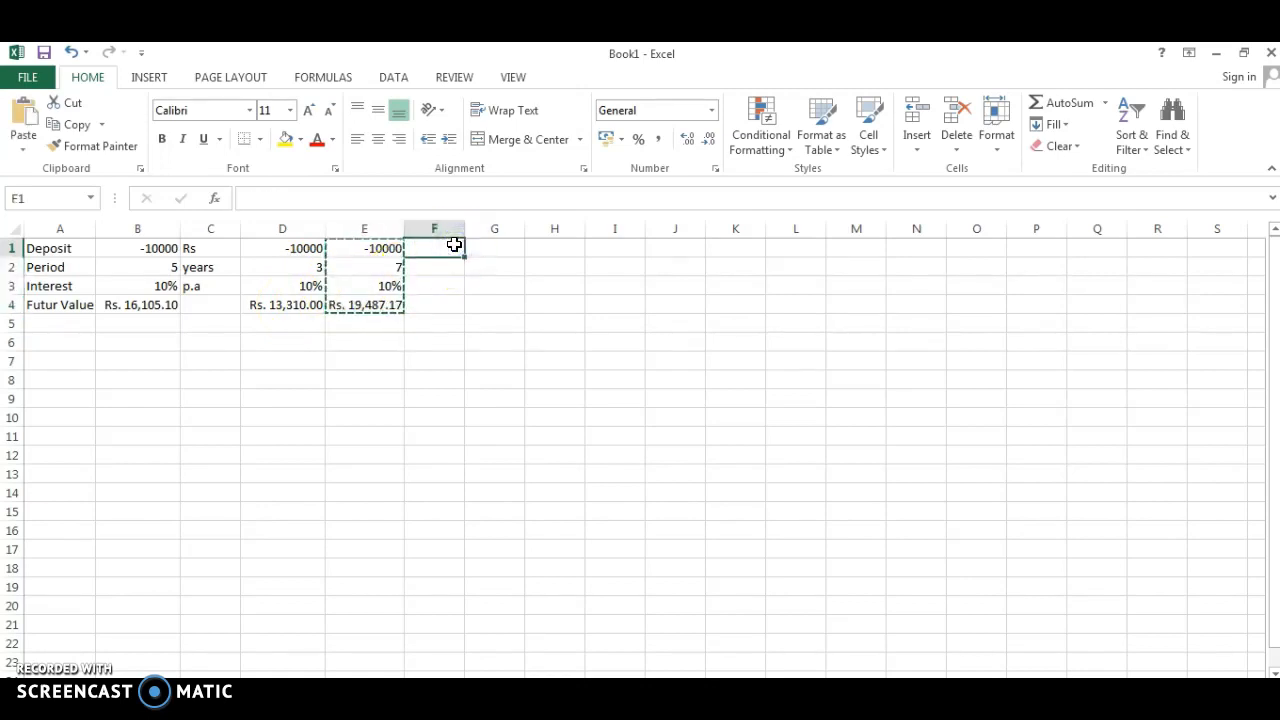
pyautogui.hotkey('ctrl', 'v')
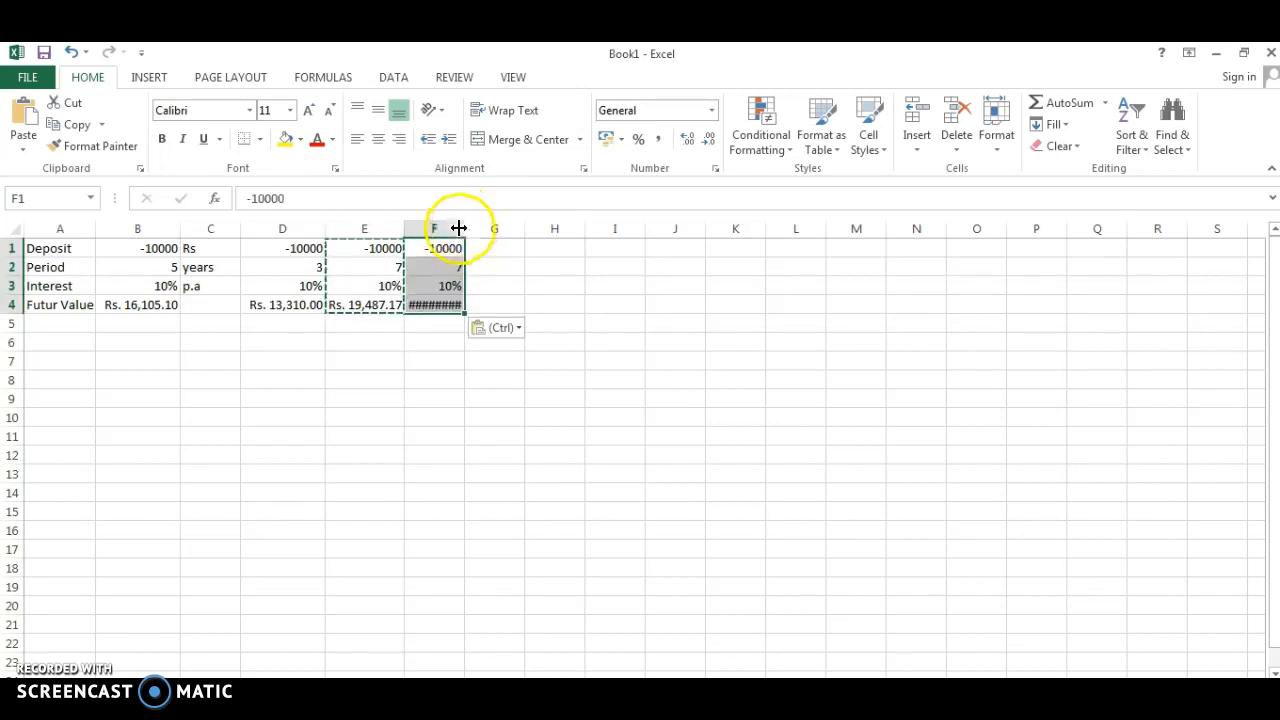
pyautogui.moveTo(464, 226); pyautogui.dragTo(499, 236)
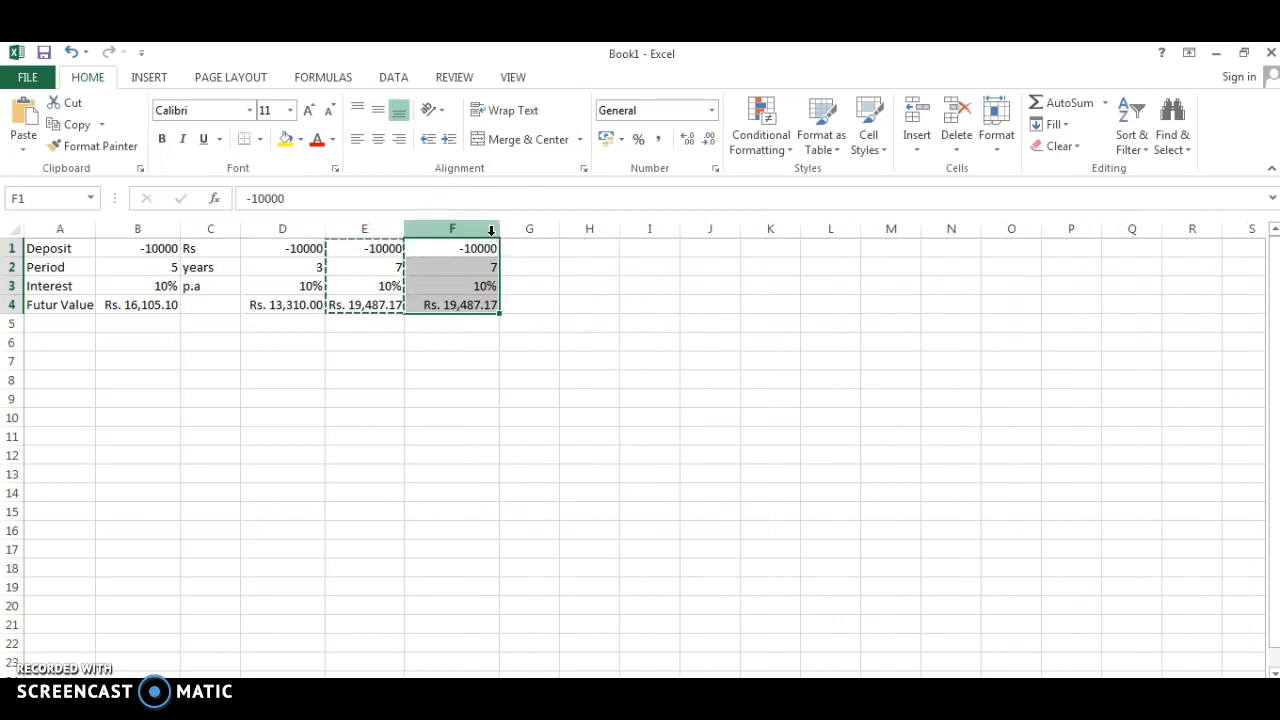
# Step: Change the interest rate in F3 to 8% and the period in F2 to 5 years
pyautogui.click(476, 288)
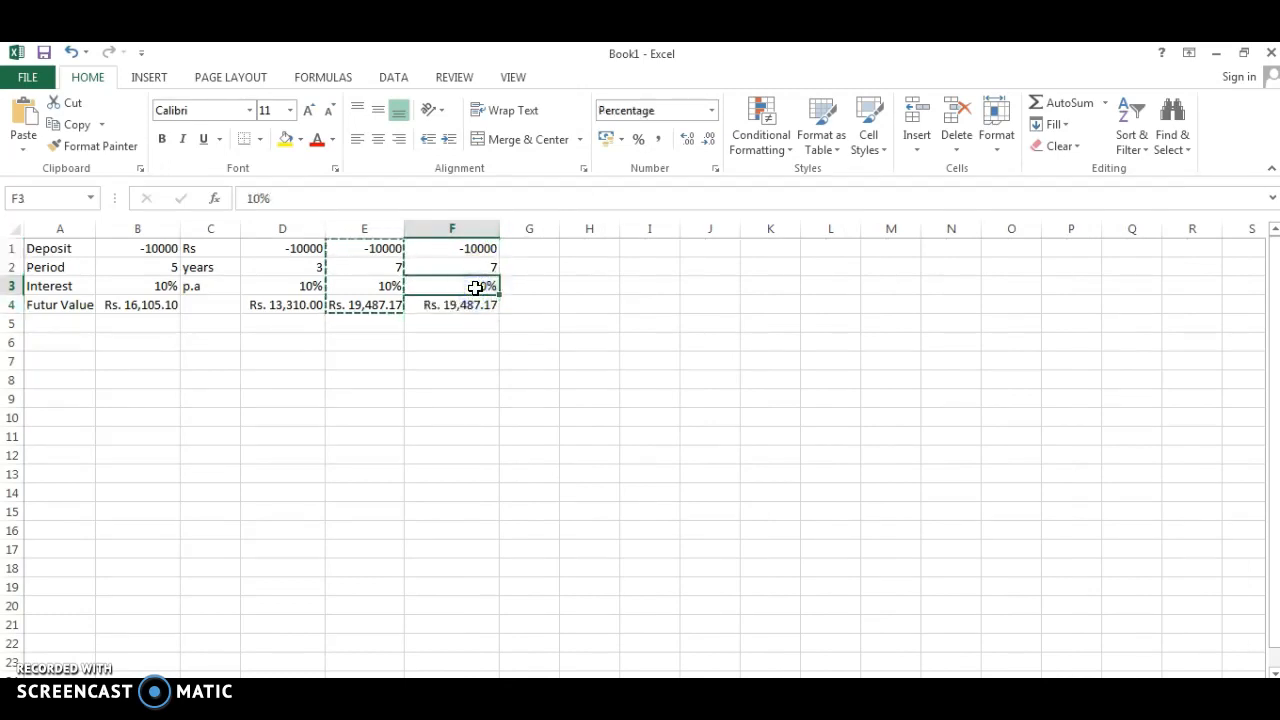
pyautogui.write('8')
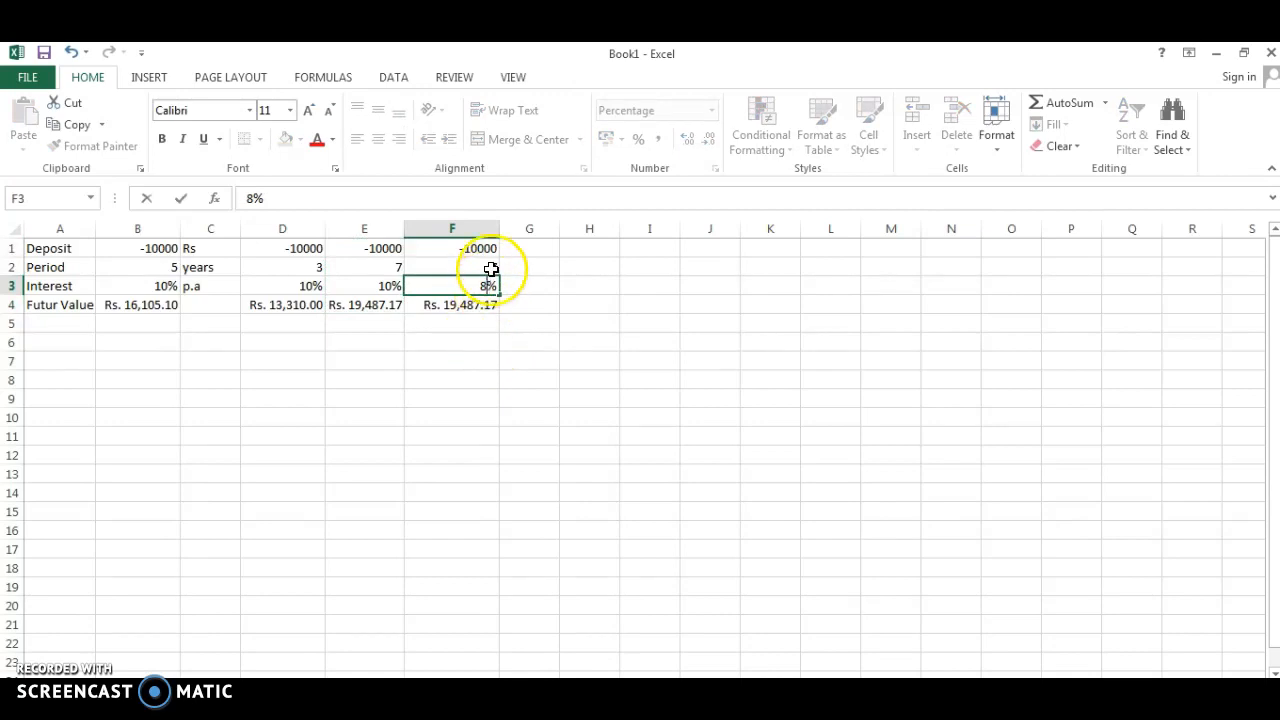
pyautogui.click(491, 269)
pyautogui.write('5')
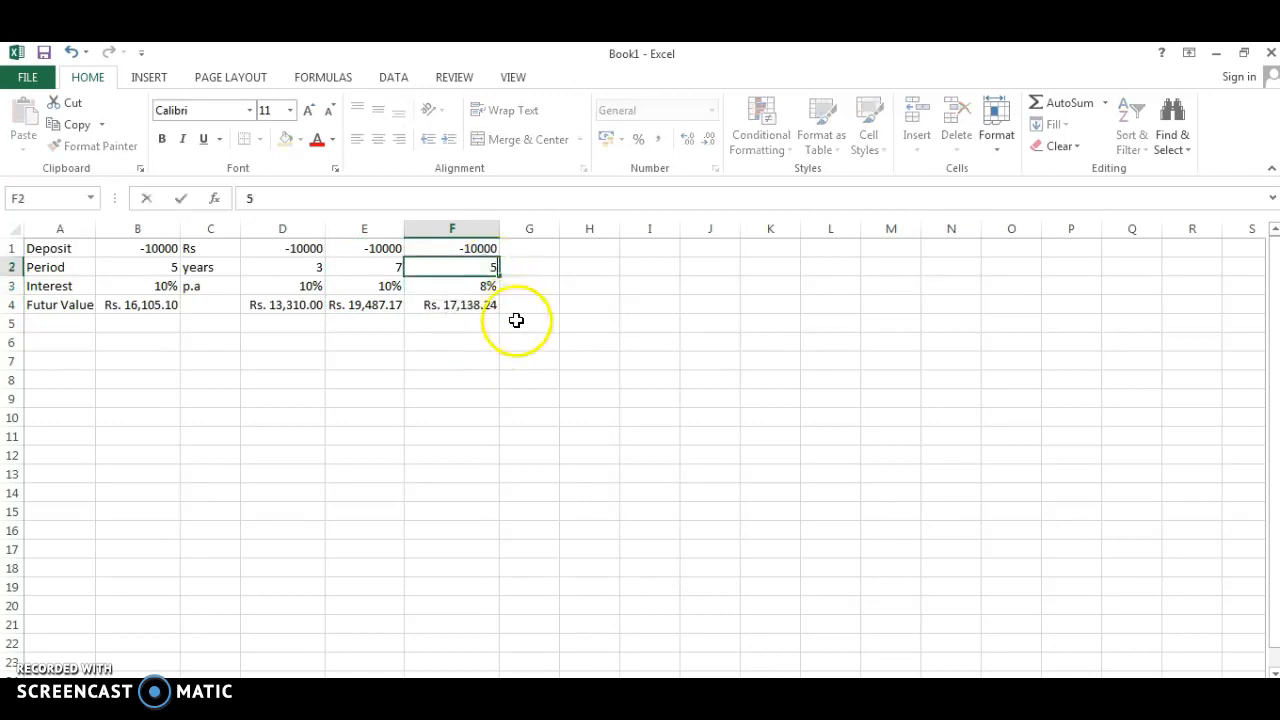
pyautogui.click(524, 346)
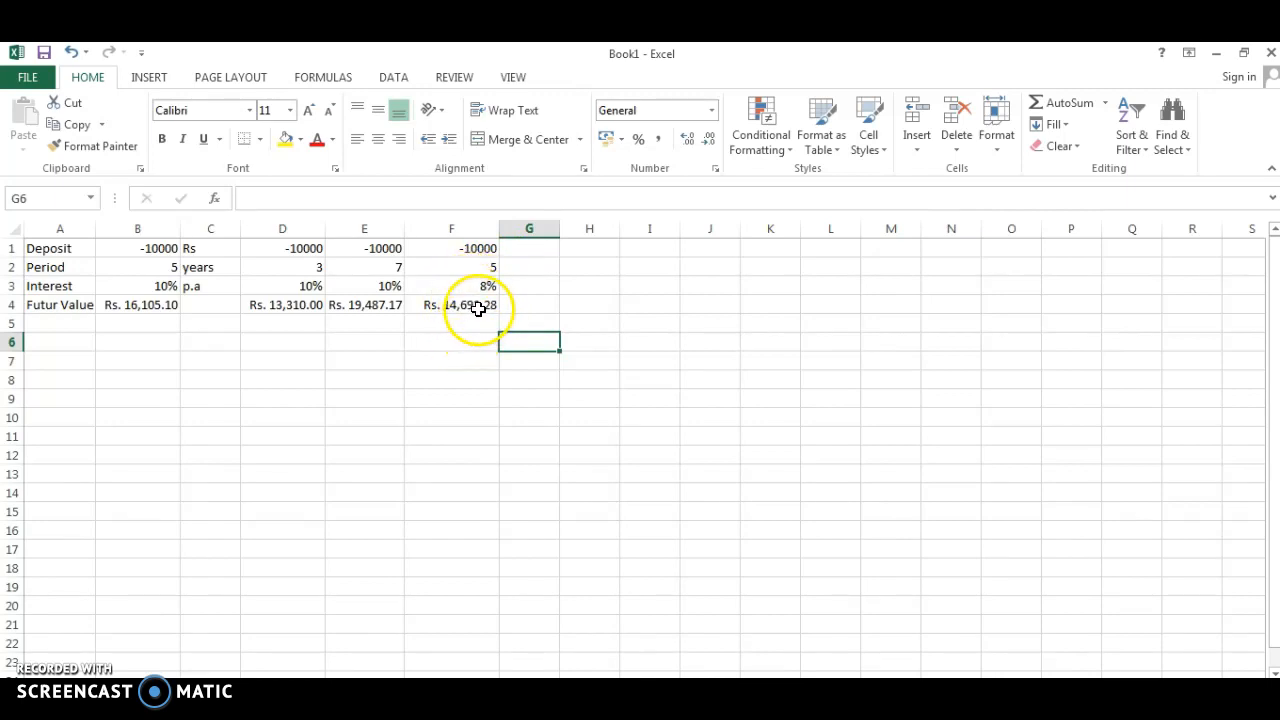
# Step: Copy the 8% scenario in F1:F4 to G1:G4
pyautogui.moveTo(479, 251); pyautogui.dragTo(468, 312)
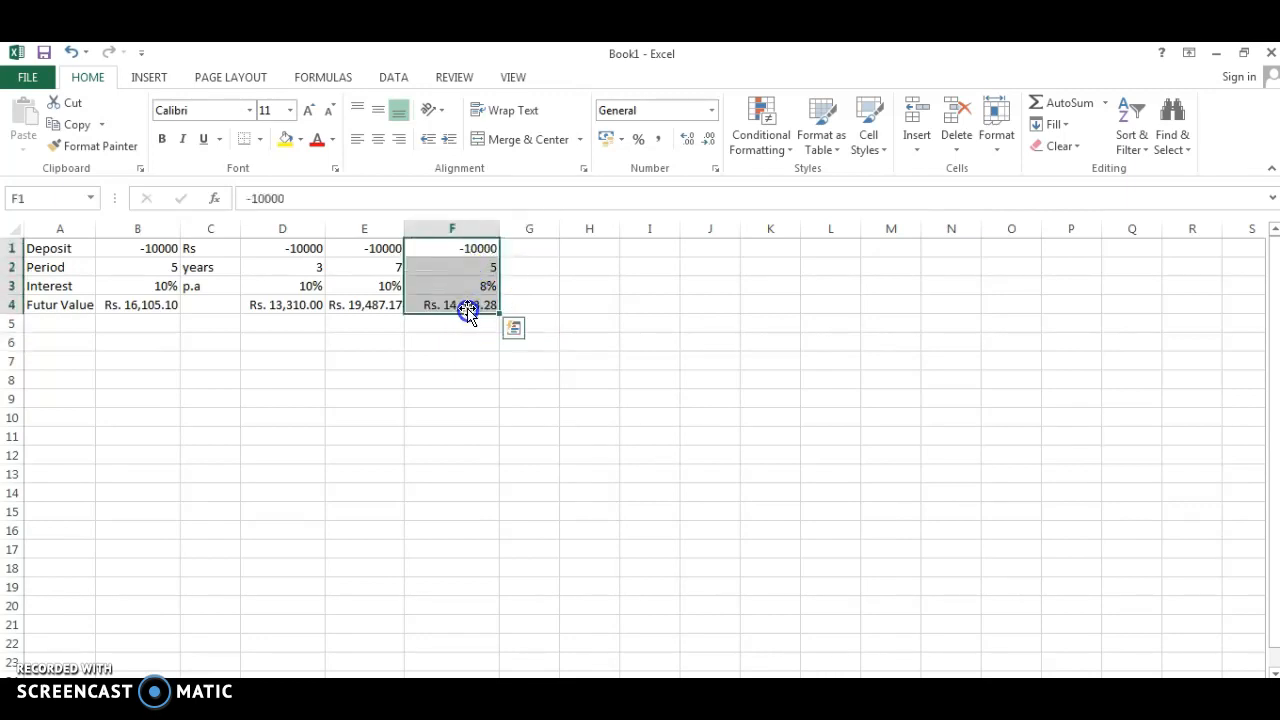
pyautogui.hotkey('ctrl', 'c')
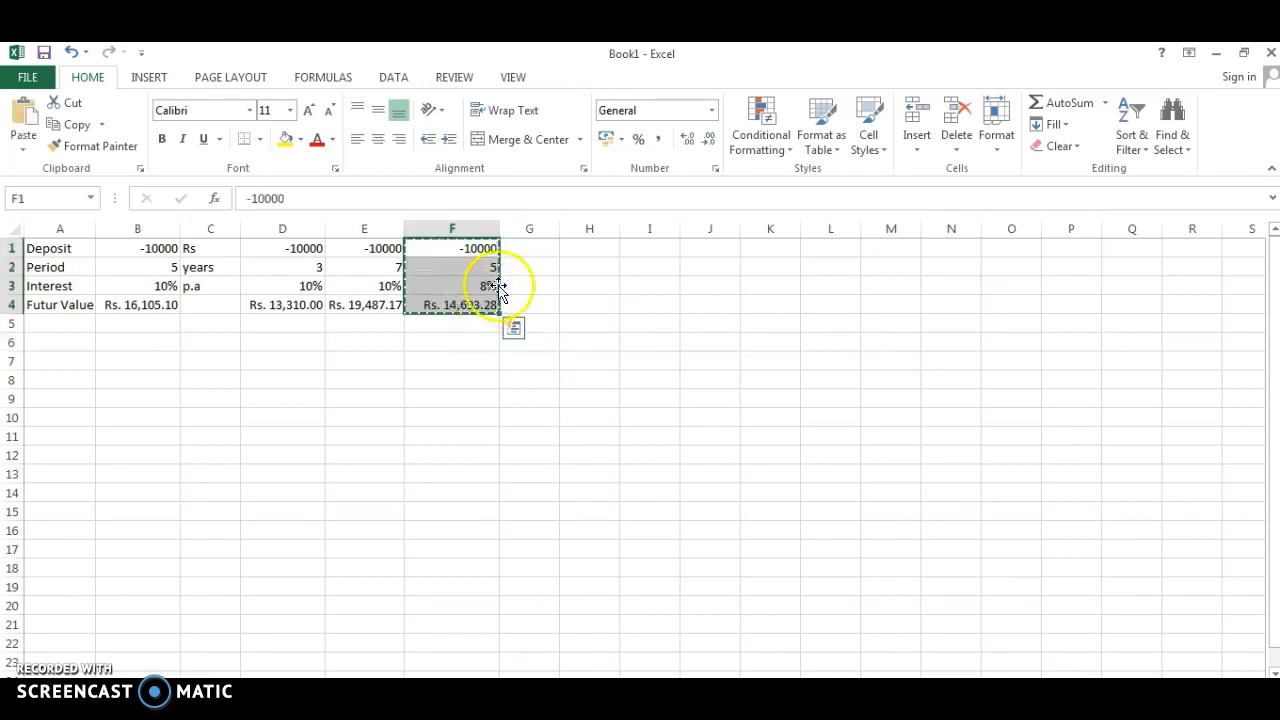
pyautogui.click(548, 245)
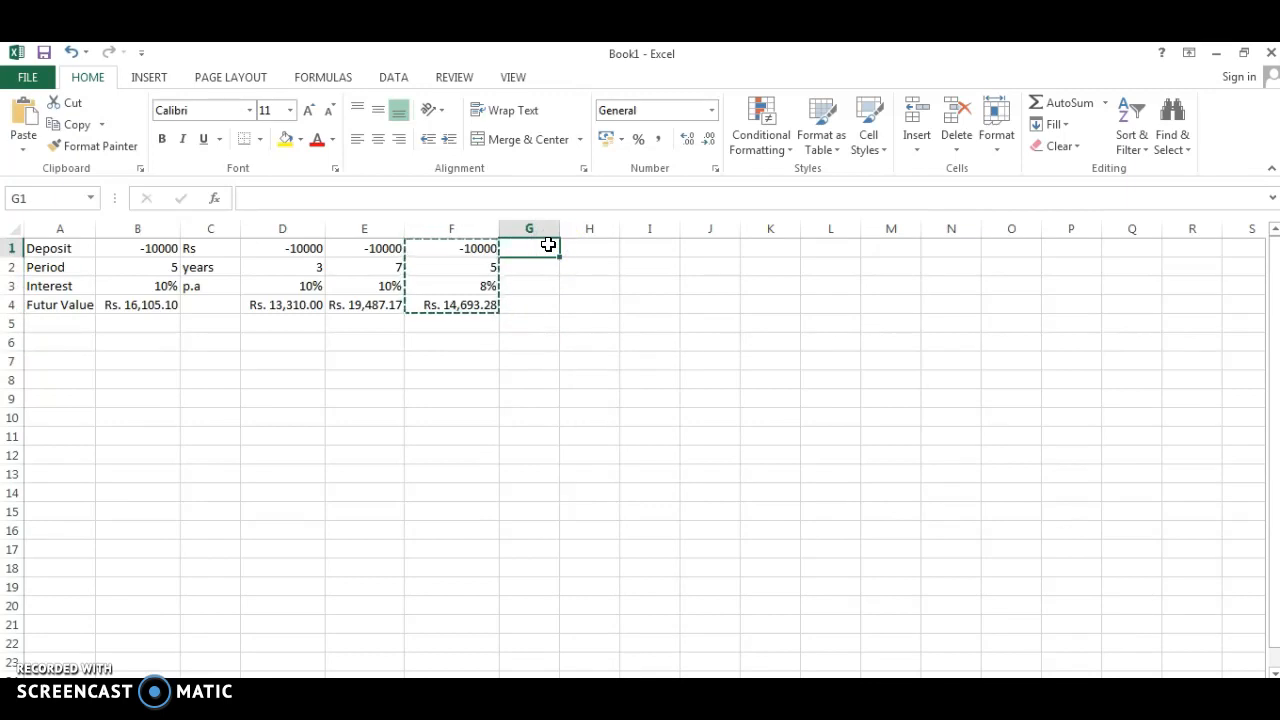
pyautogui.hotkey('ctrl', 'v')
# Step: Set the interest rate in G3 to 12% and widen column G to show the future value
pyautogui.click(547, 284)
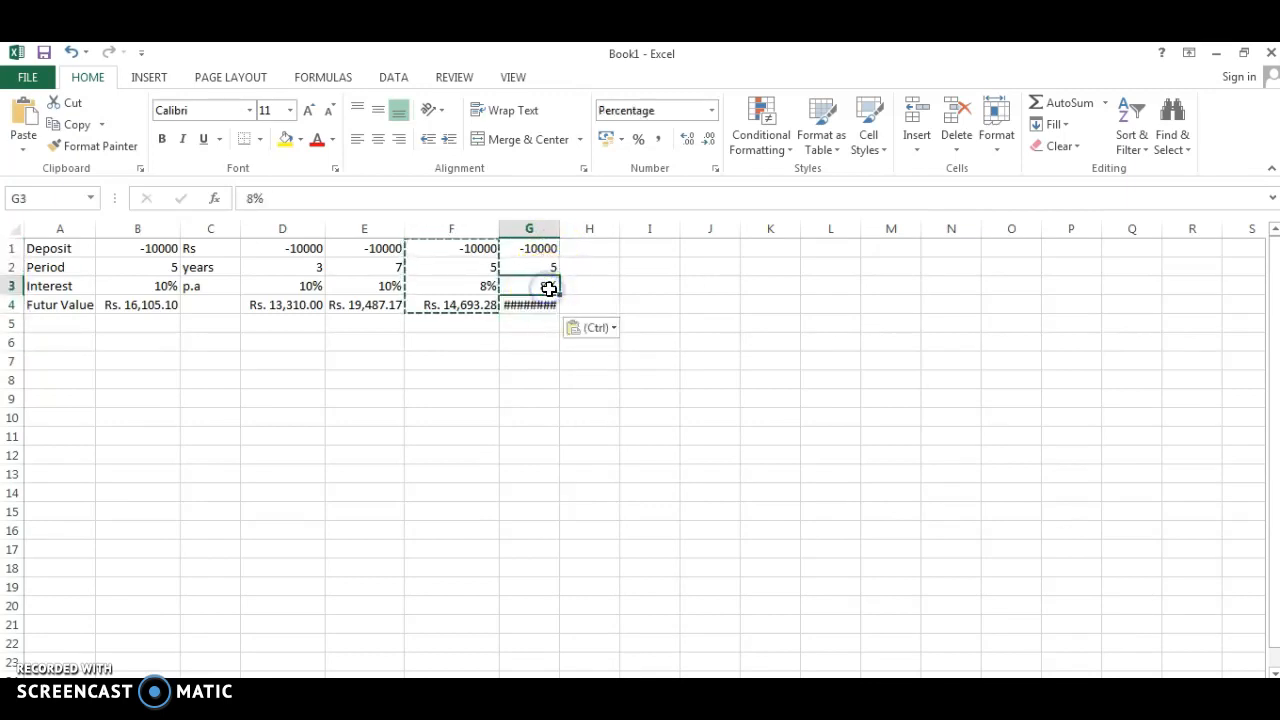
pyautogui.write('12')
pyautogui.click(549, 374)
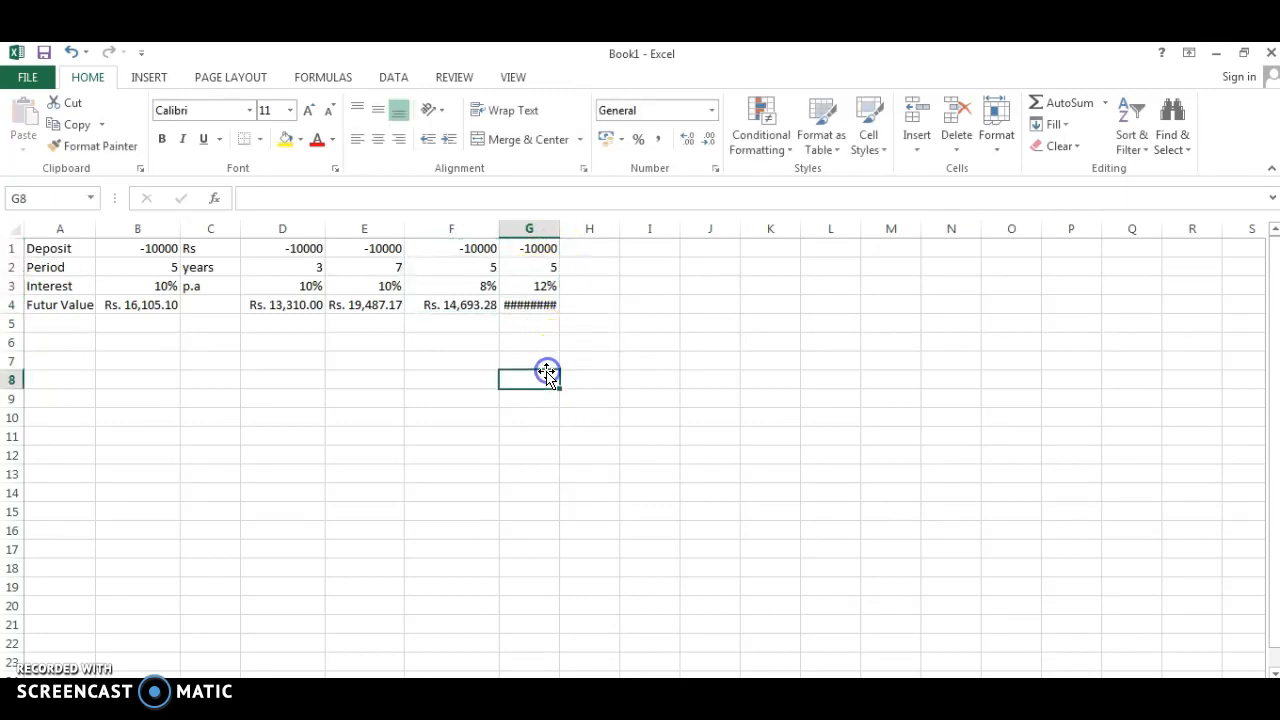
pyautogui.moveTo(560, 228); pyautogui.dragTo(578, 232)
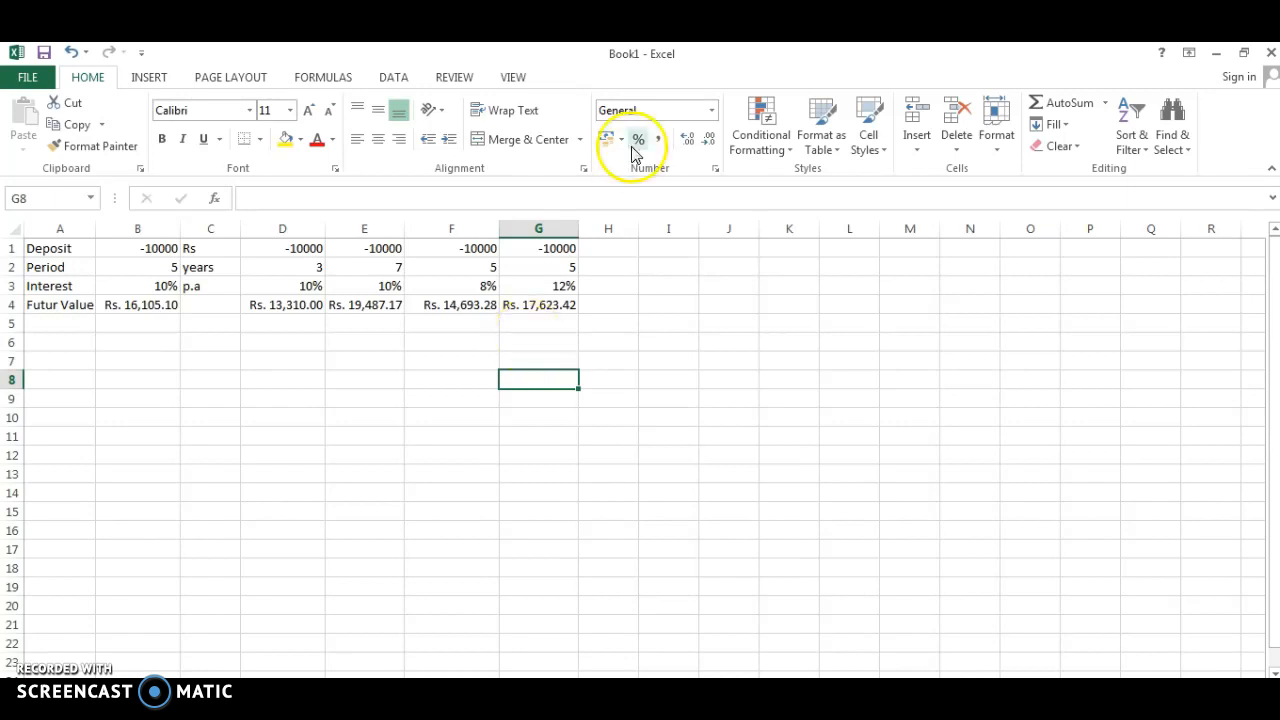
# Step: Copy the 12% scenario in G1:G4 to H1:H4 and widen column H until the future value fits
pyautogui.moveTo(557, 248); pyautogui.dragTo(546, 304)
pyautogui.hotkey('ctrl', 'c')
pyautogui.click(608, 247)
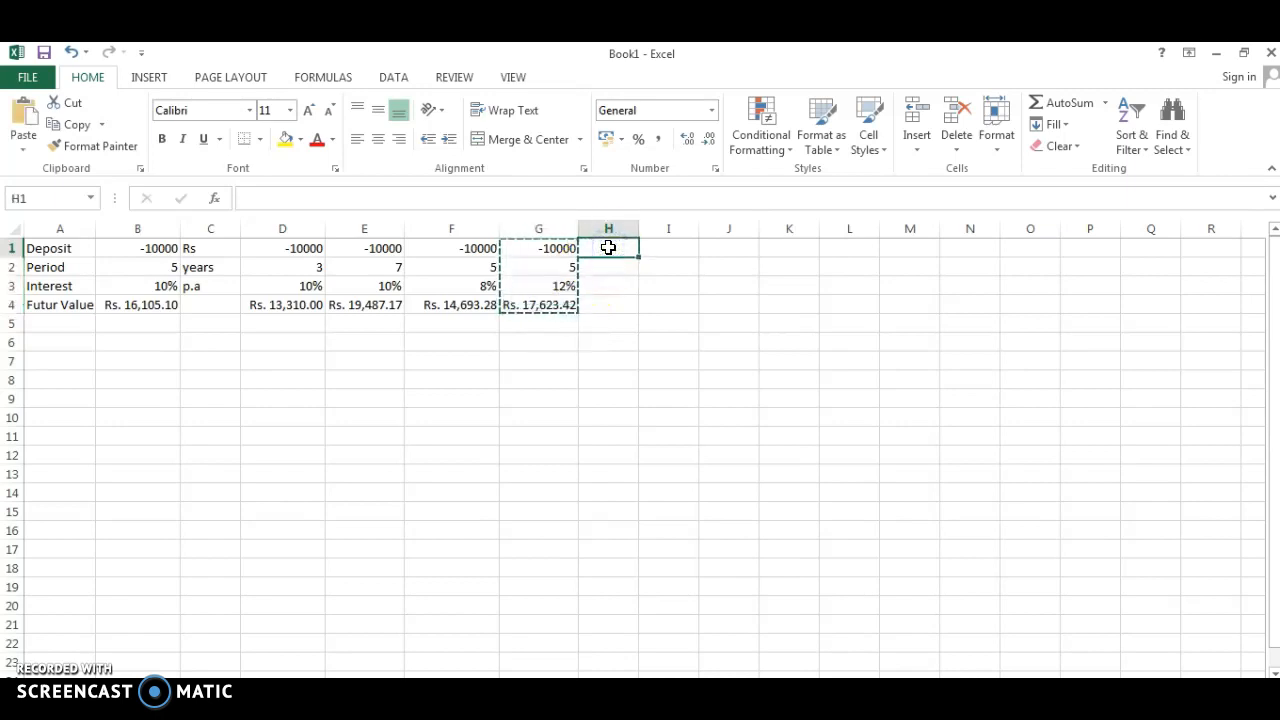
pyautogui.hotkey('ctrl', 'v')
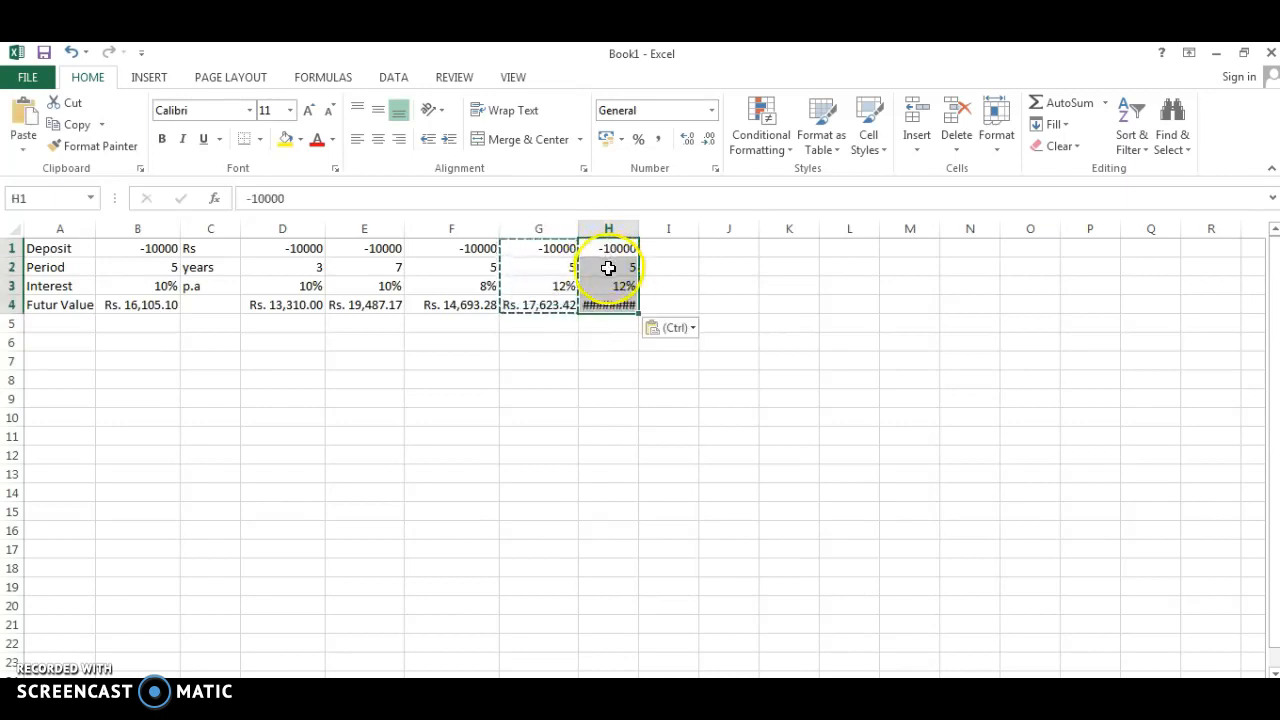
pyautogui.moveTo(638, 226); pyautogui.dragTo(650, 224)
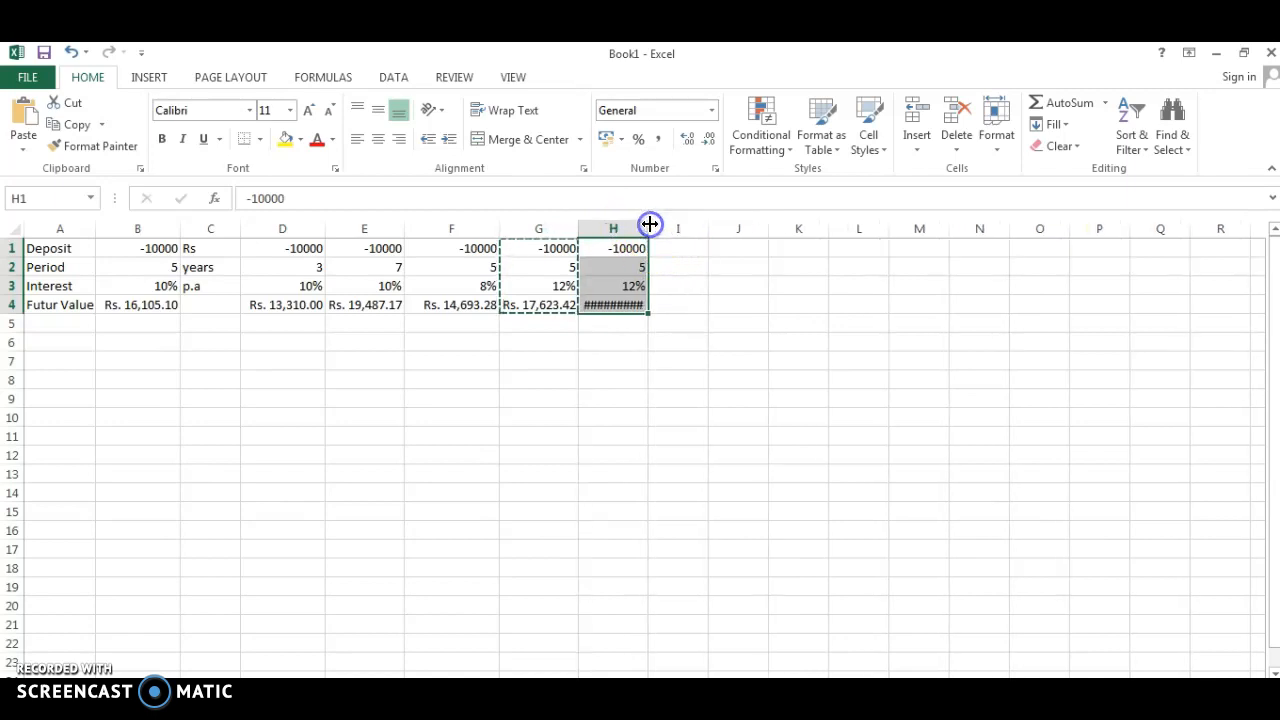
pyautogui.click(616, 266)
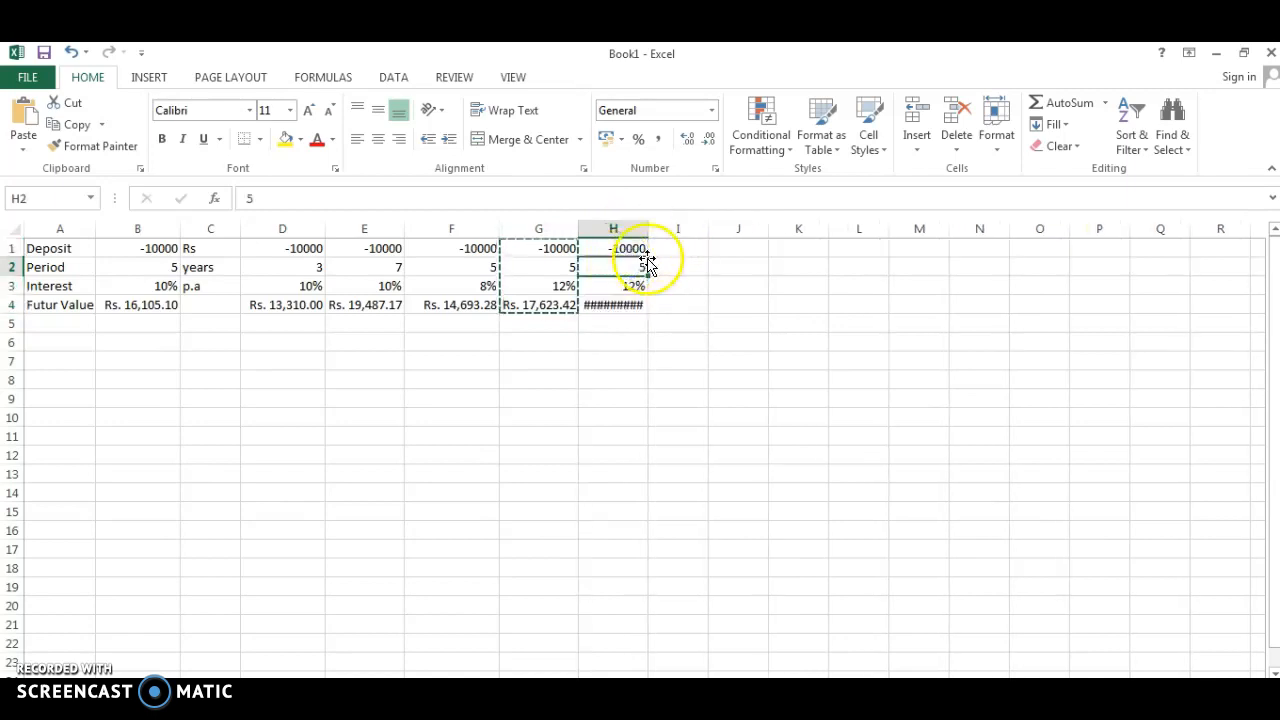
pyautogui.moveTo(648, 229); pyautogui.dragTo(666, 229)
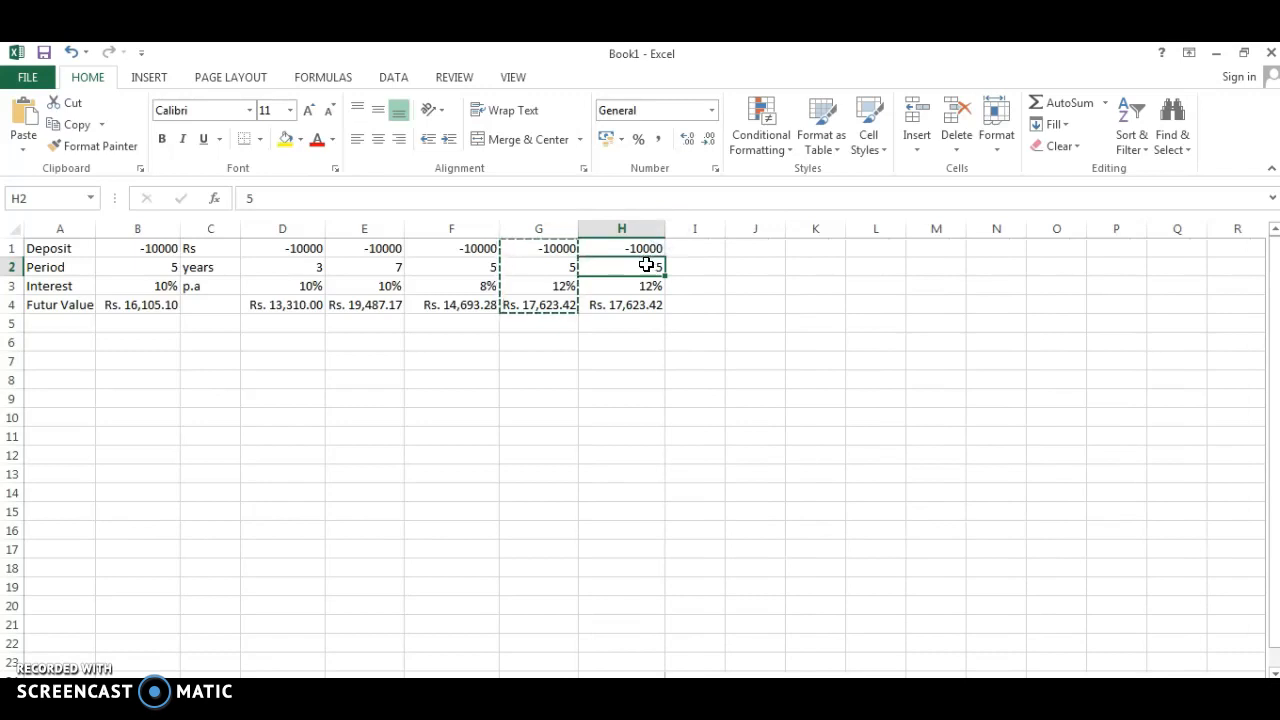
# Step: Set the deposit period in H2 to 7 years
pyautogui.write('7')
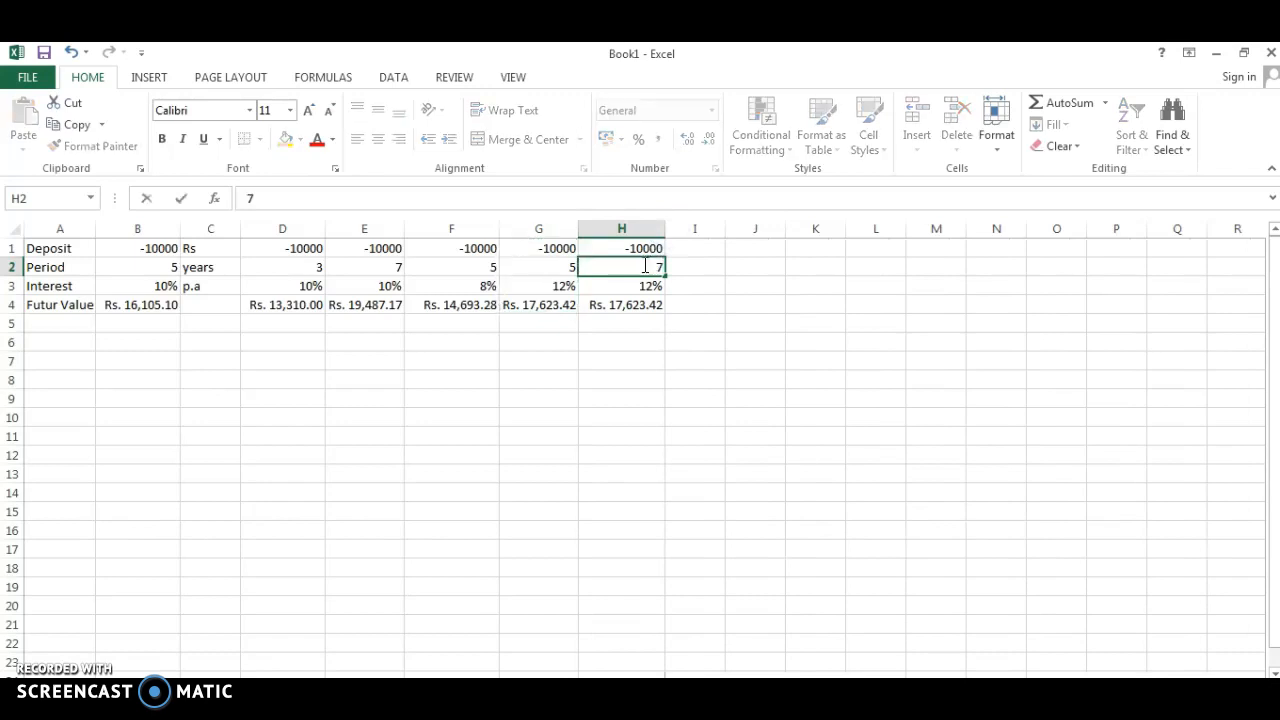
pyautogui.click(621, 339)
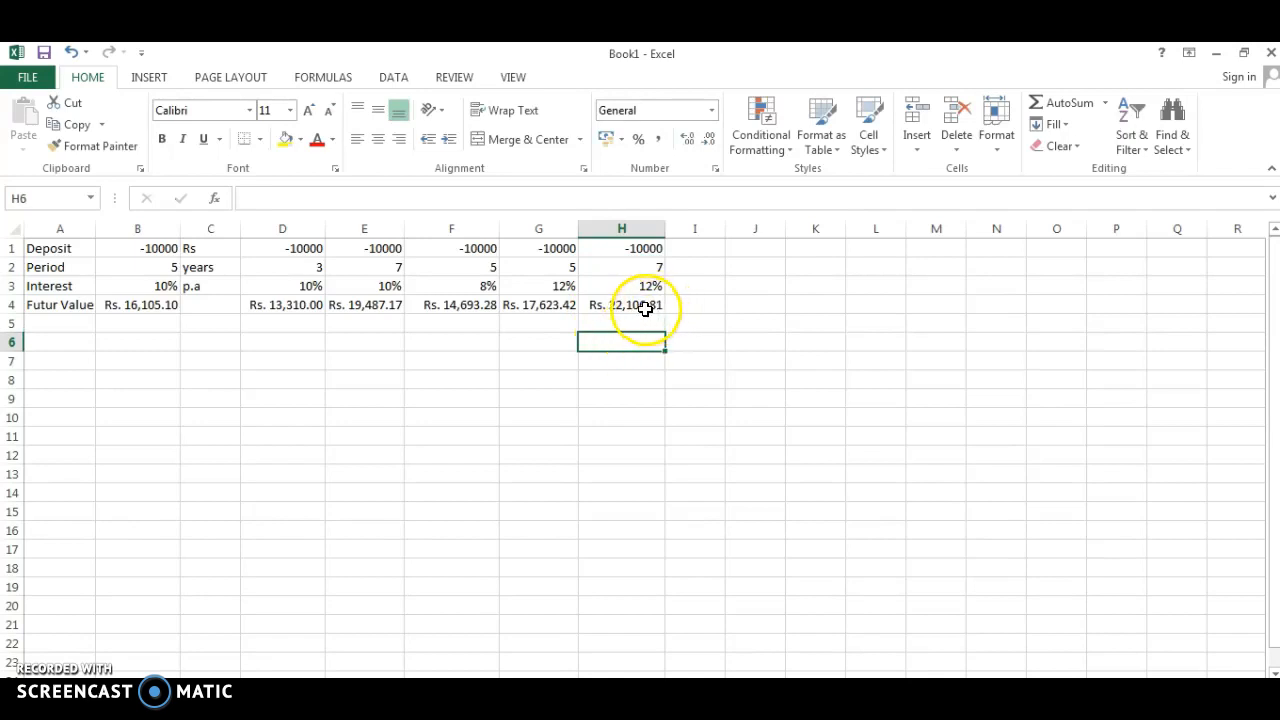
# Step: Change the deposit period in H2 to 3 years
pyautogui.click(658, 267)
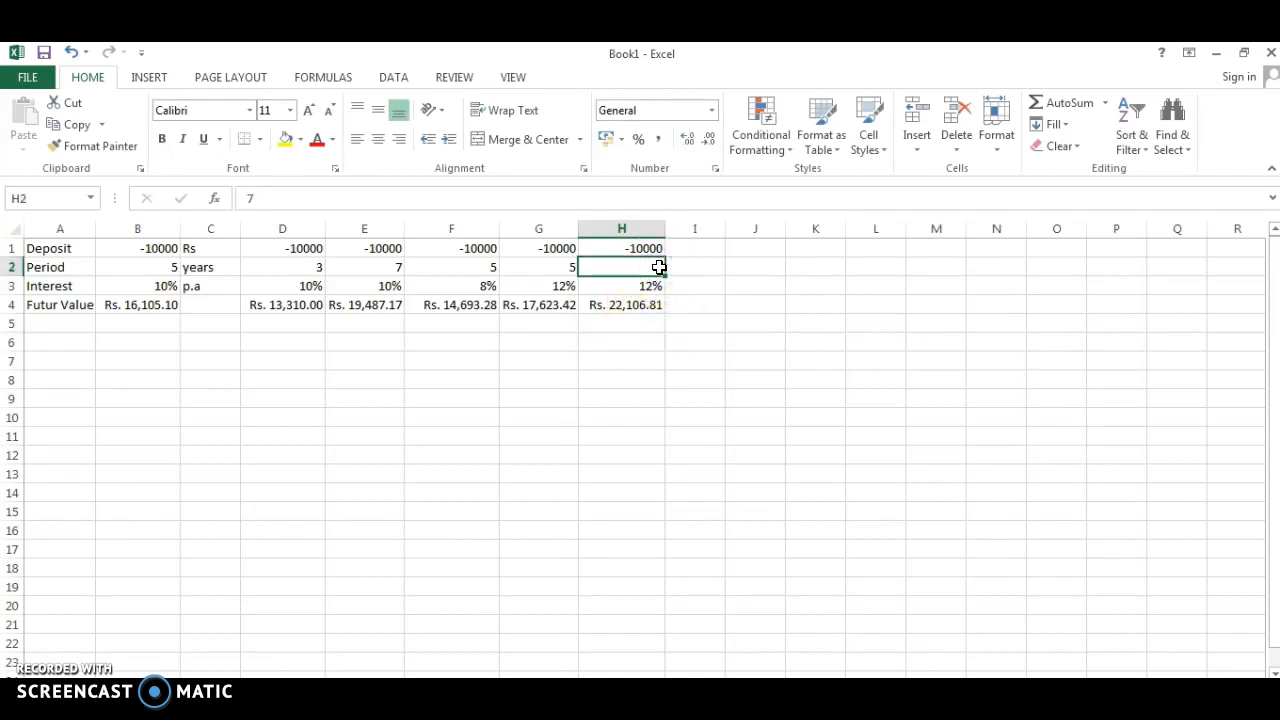
pyautogui.write('3')
pyautogui.click(614, 374)
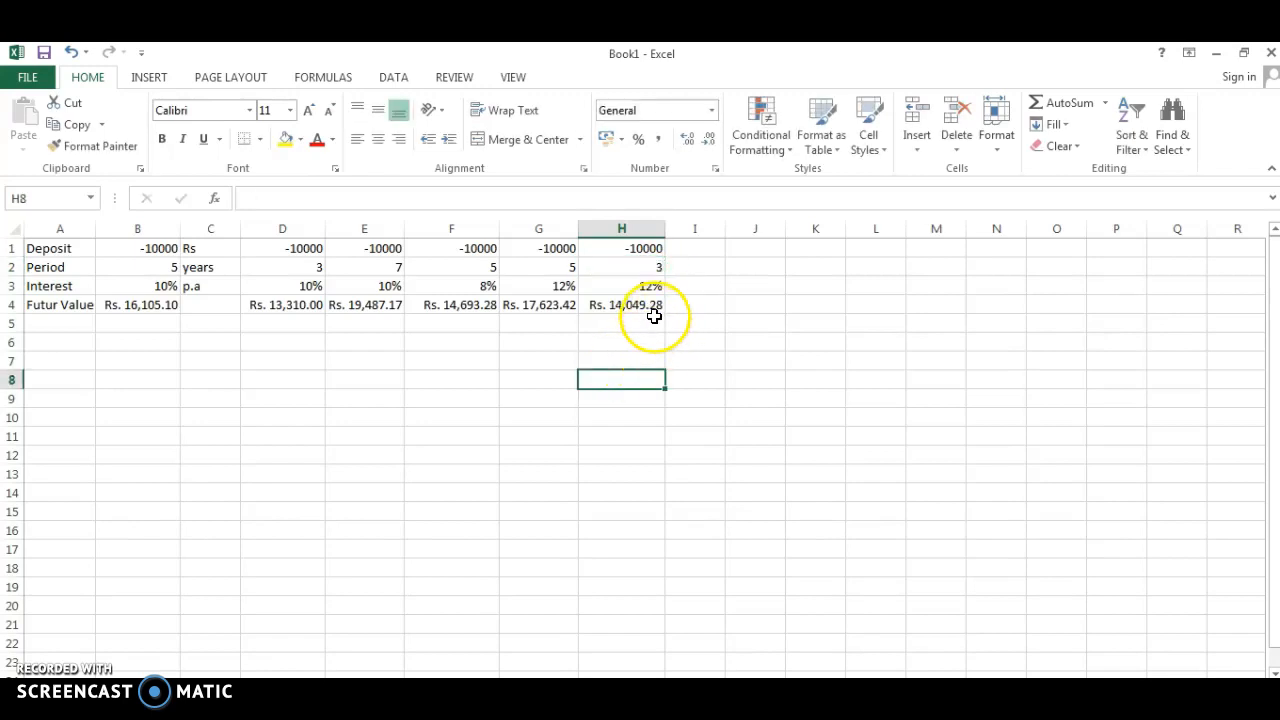
pyautogui.click(650, 271)
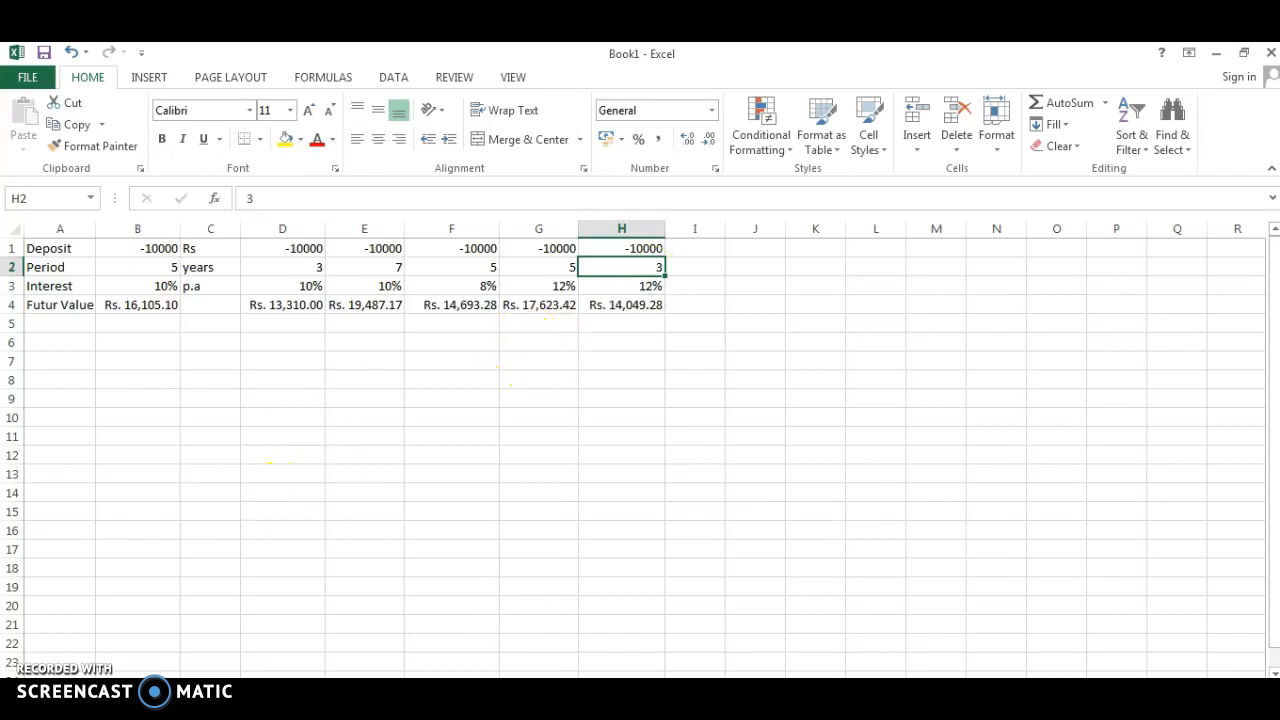
# Step: Copy the deposit, period and interest labels with their values from A1:B3
pyautogui.click(126, 342)
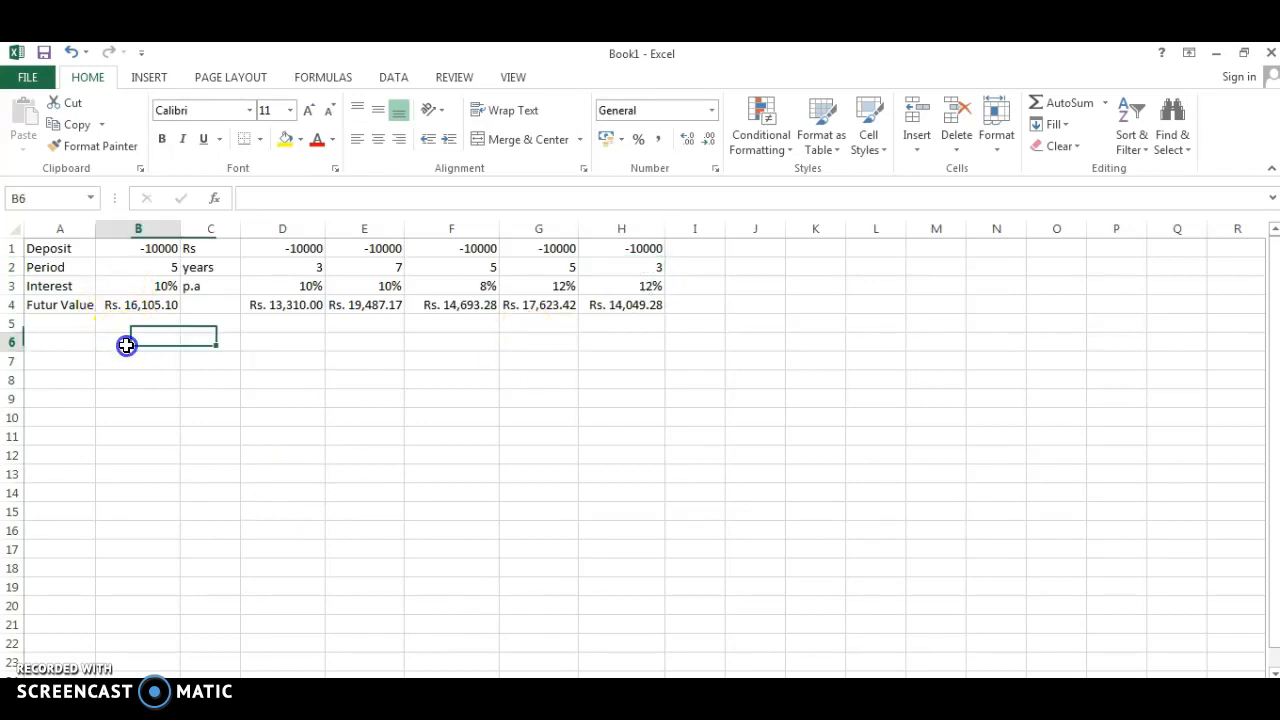
pyautogui.moveTo(52, 250); pyautogui.dragTo(139, 286)
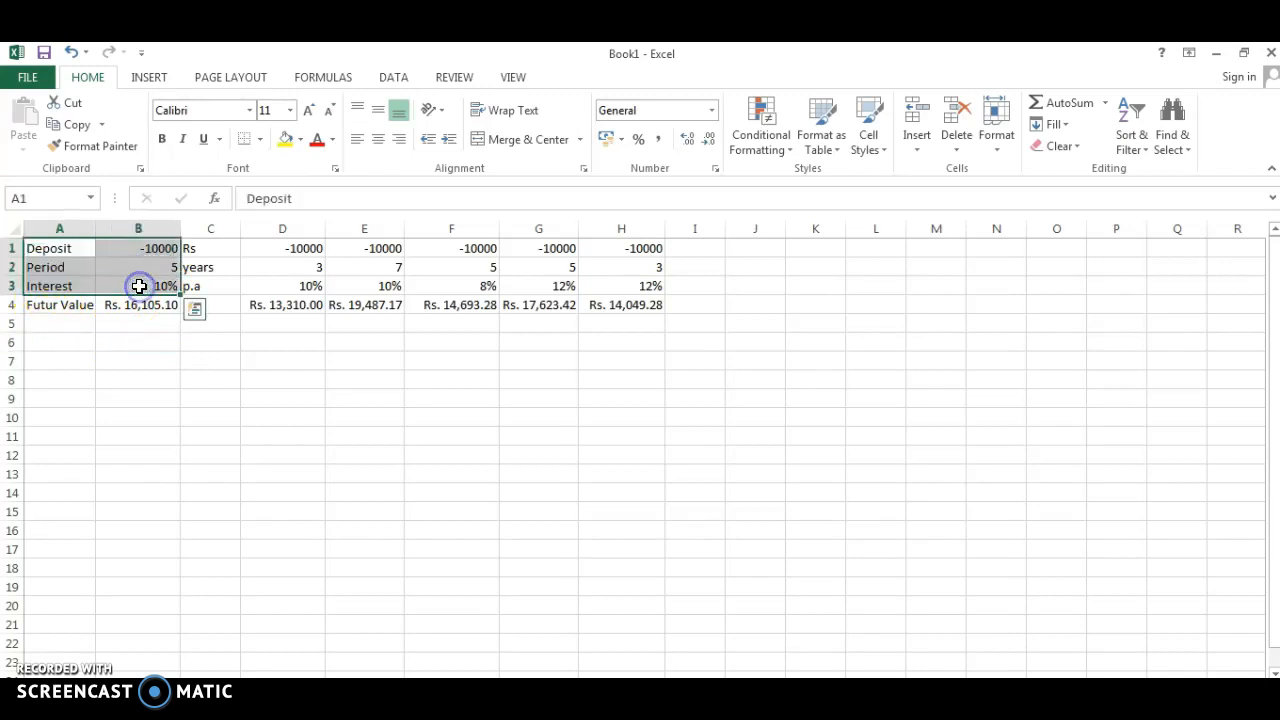
pyautogui.hotkey('ctrl', 'c')
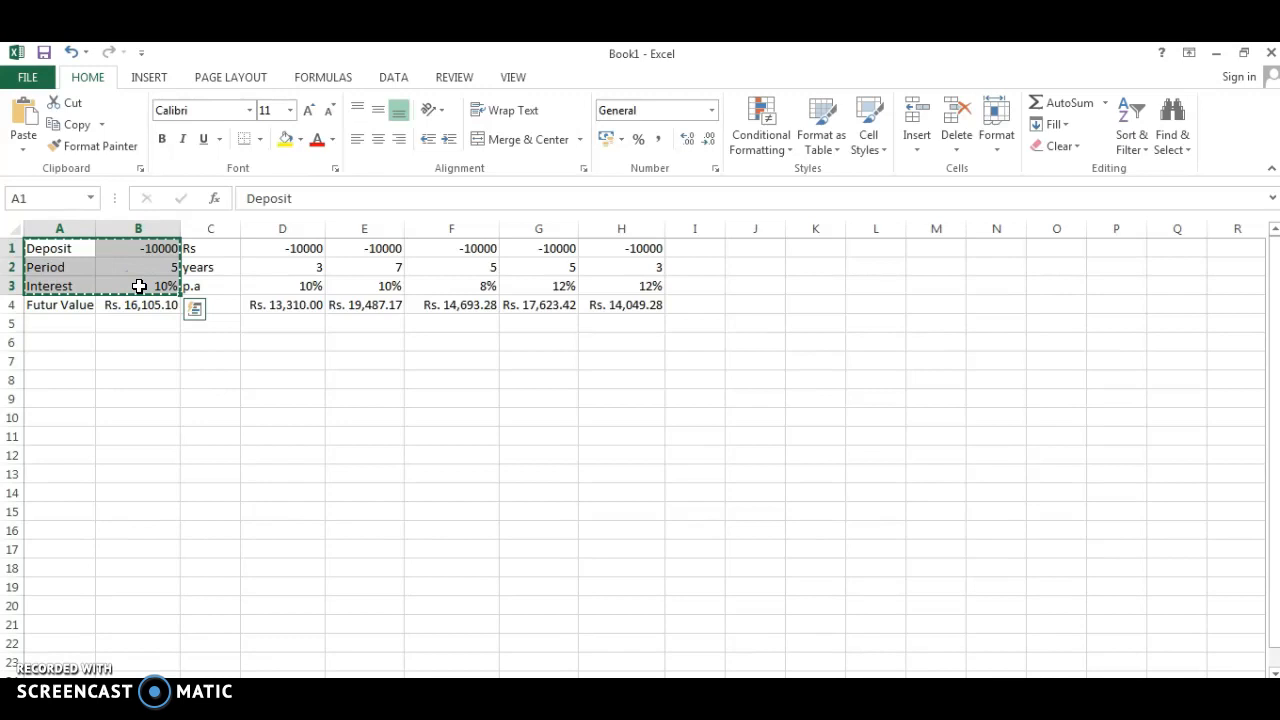
pyautogui.click(143, 343)
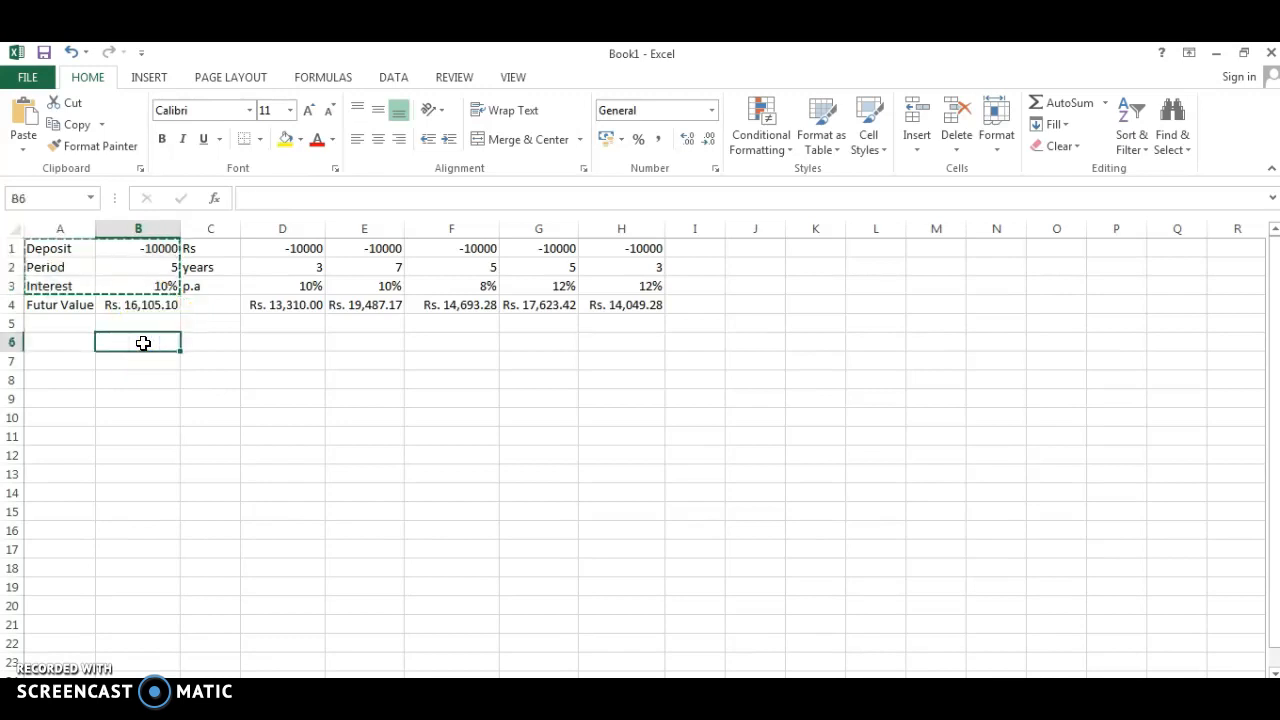
pyautogui.hotkey('ctrl', 'v')
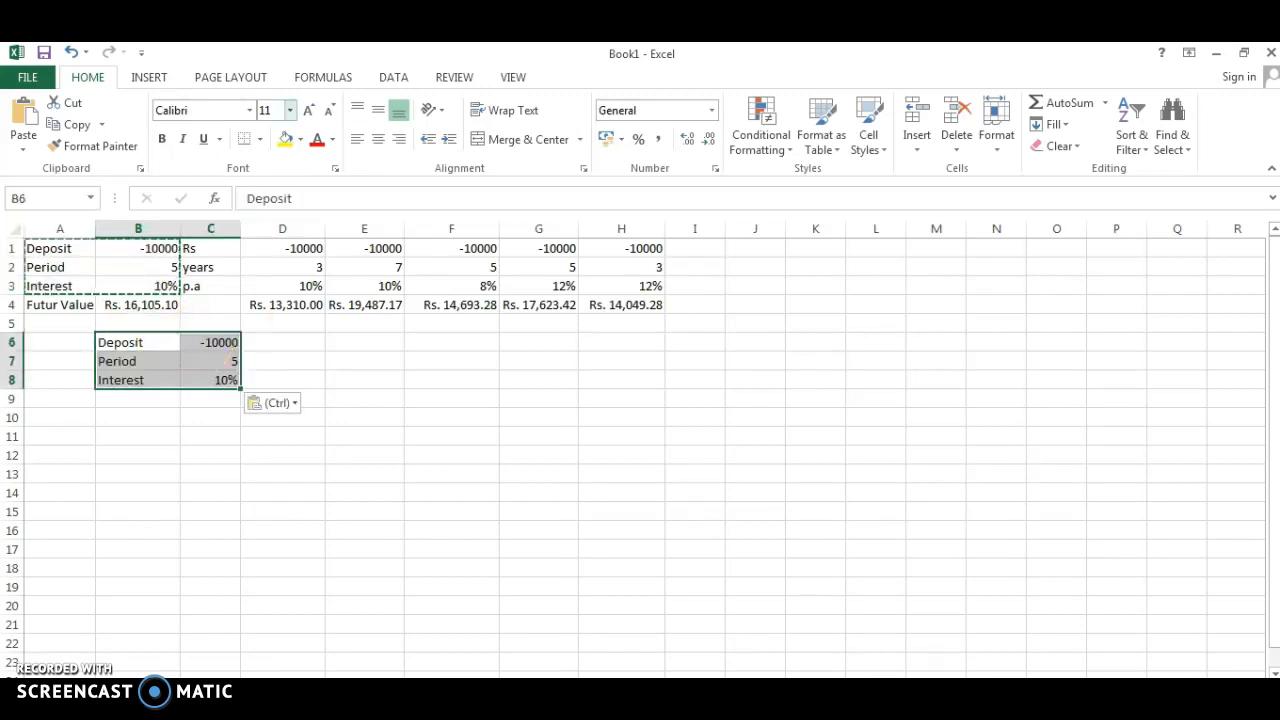
pyautogui.click(70, 52)
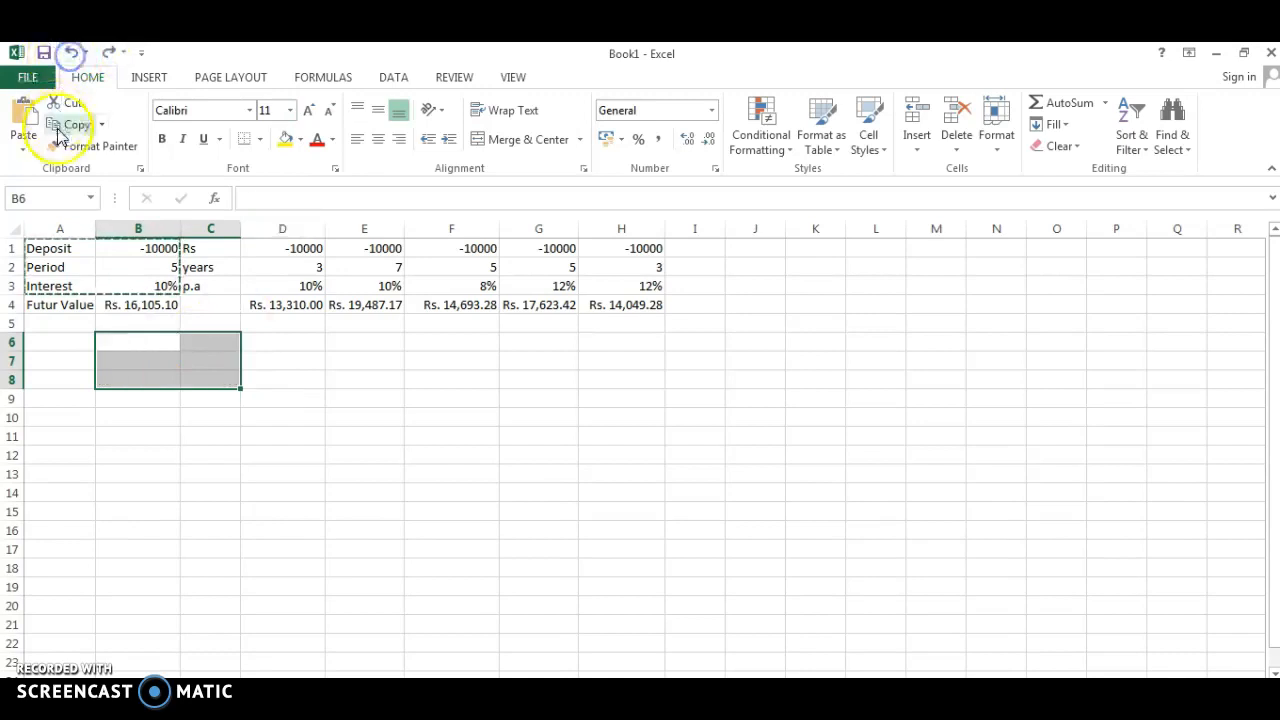
# Step: Paste the copied deposit, period and interest rows into A6:B8
pyautogui.click(63, 342)
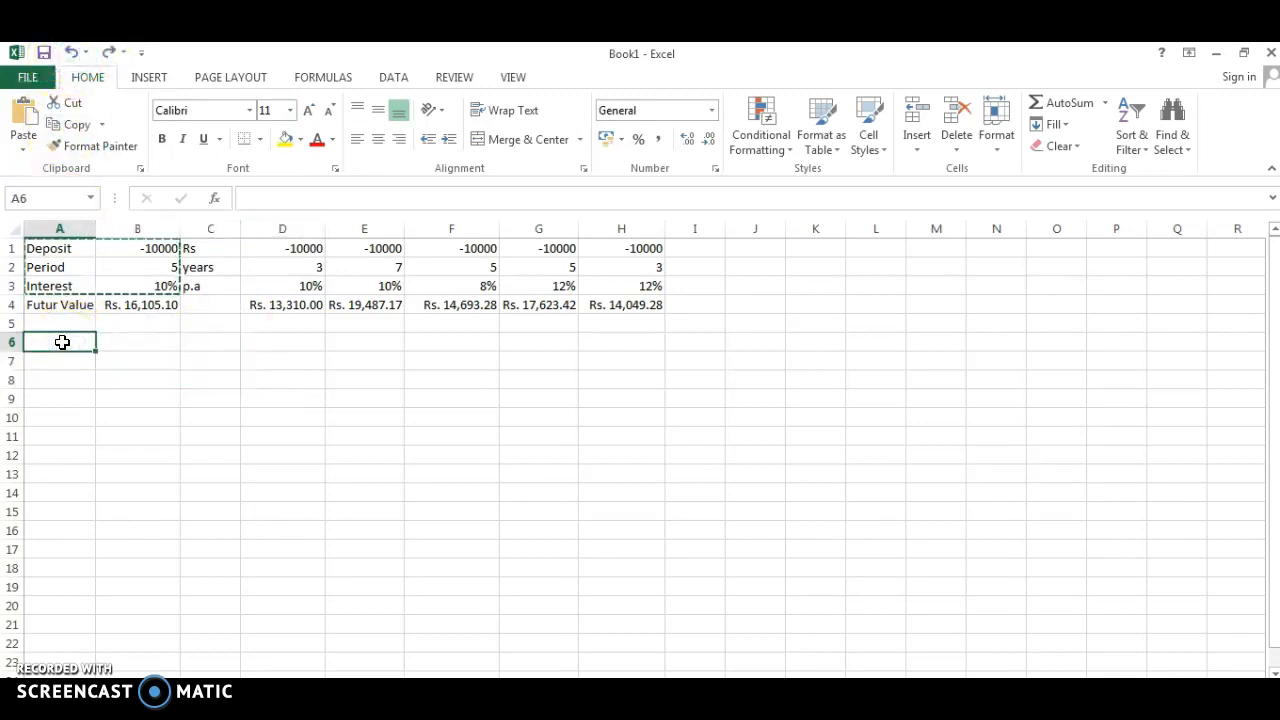
pyautogui.hotkey('ctrl', 'v')
# Step: Calculate the future value of regular year-end payments in B9 with the formula =FV(B8,B7,B6,0,0)
pyautogui.click(129, 399)
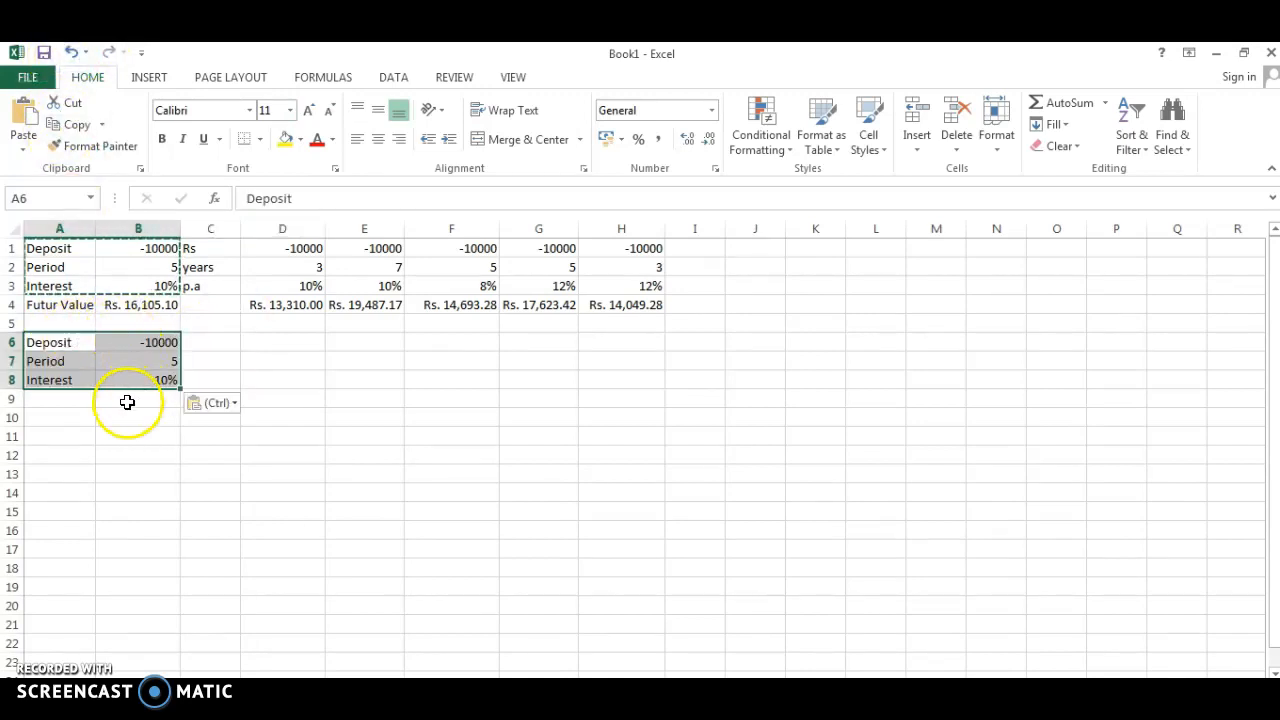
pyautogui.press('Escape')
pyautogui.write('=')
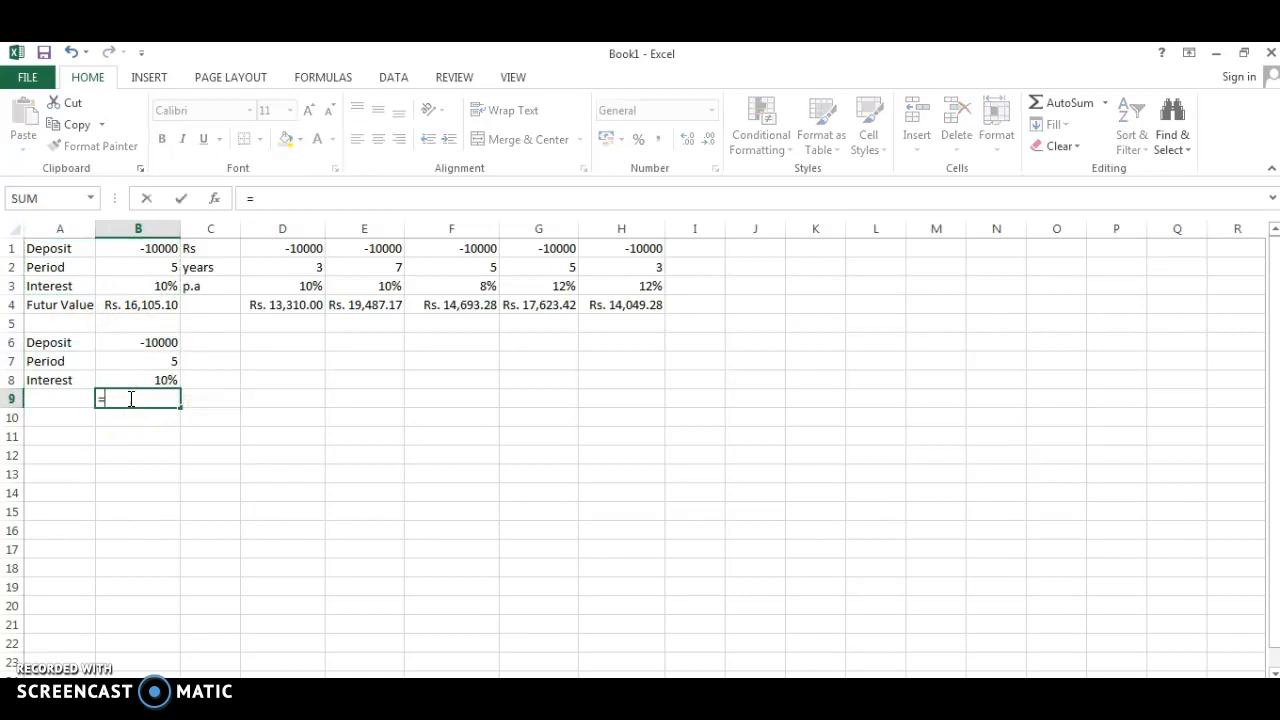
pyautogui.write('f')
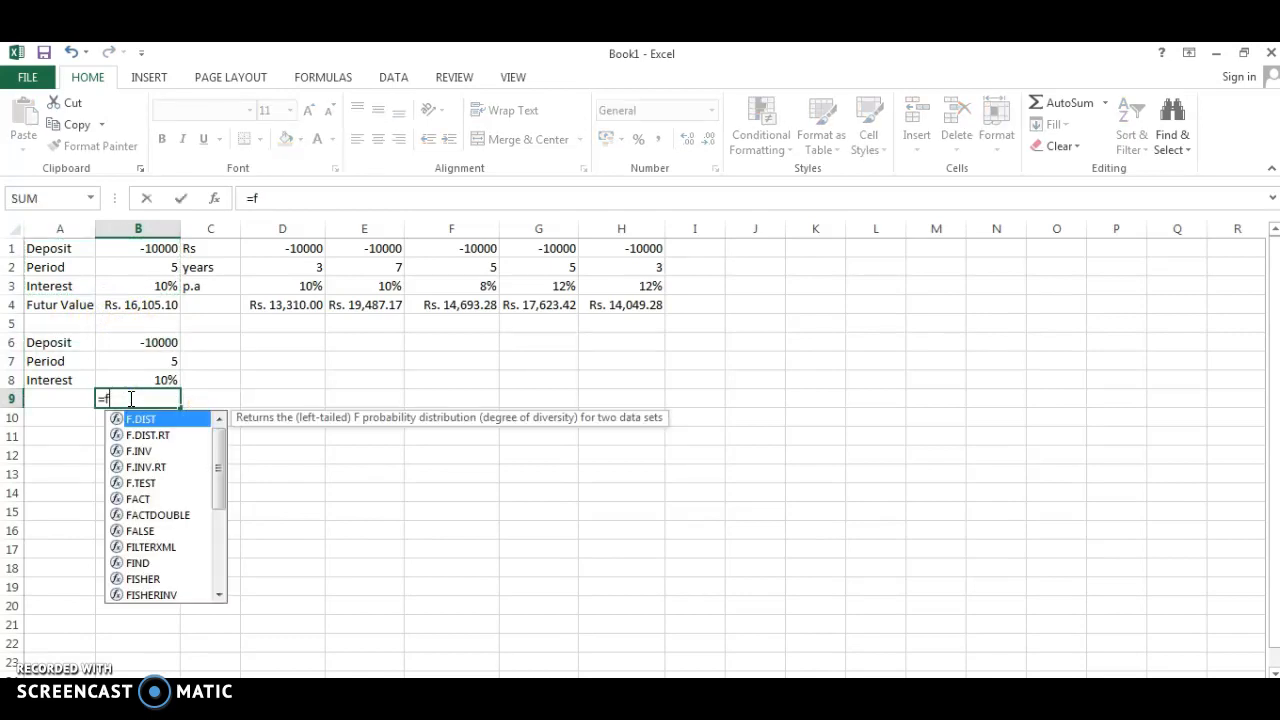
pyautogui.press('BackSpace')
pyautogui.write('v')
pyautogui.press('BackSpace')
pyautogui.write('FV(')
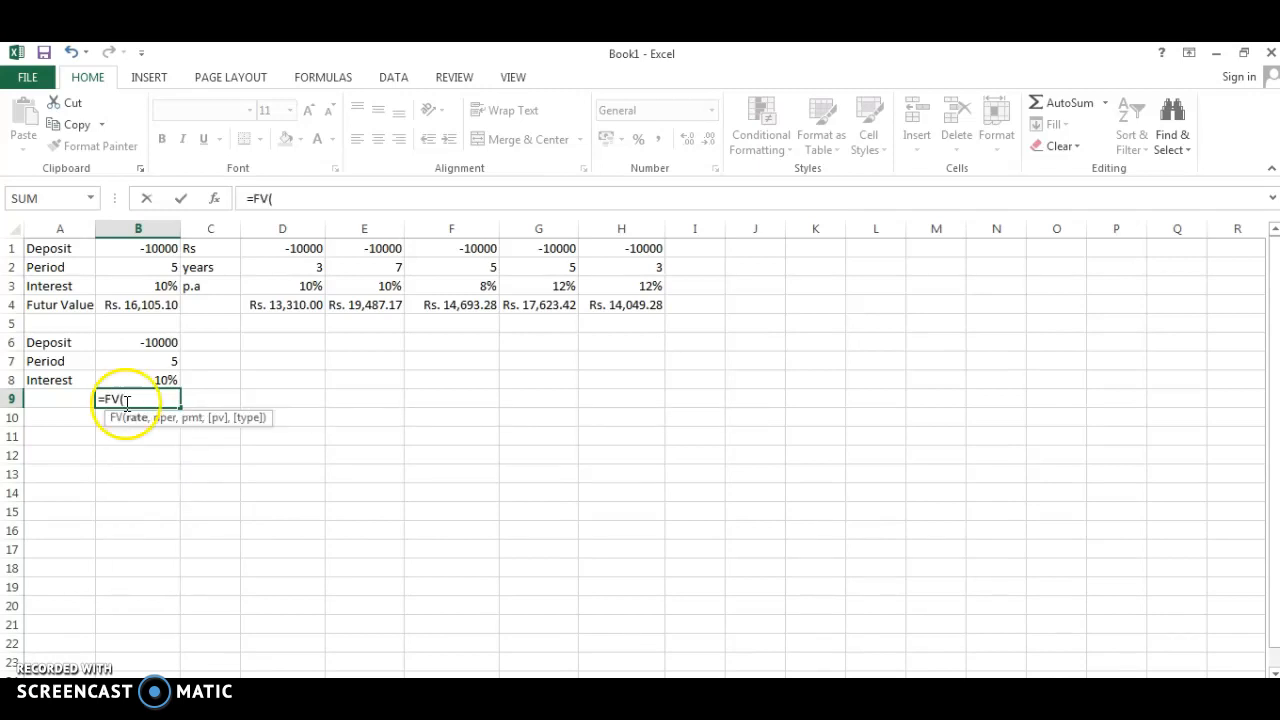
pyautogui.click(155, 377)
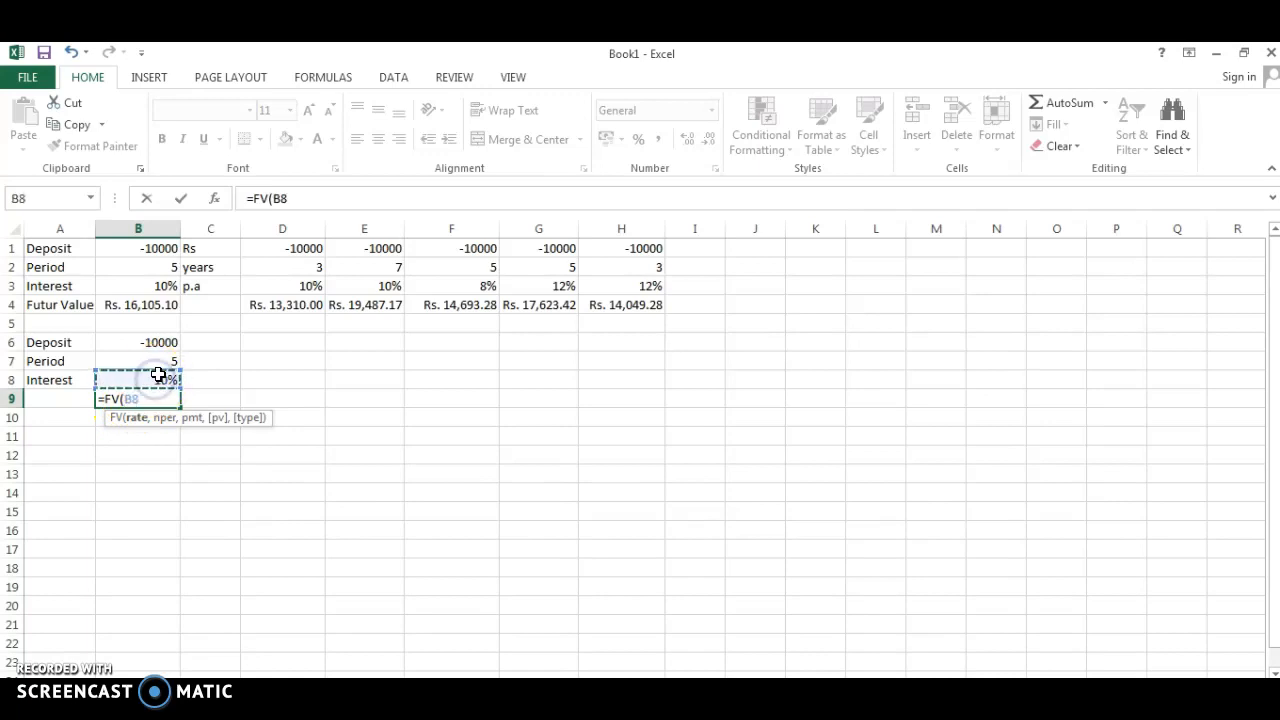
pyautogui.write(',')
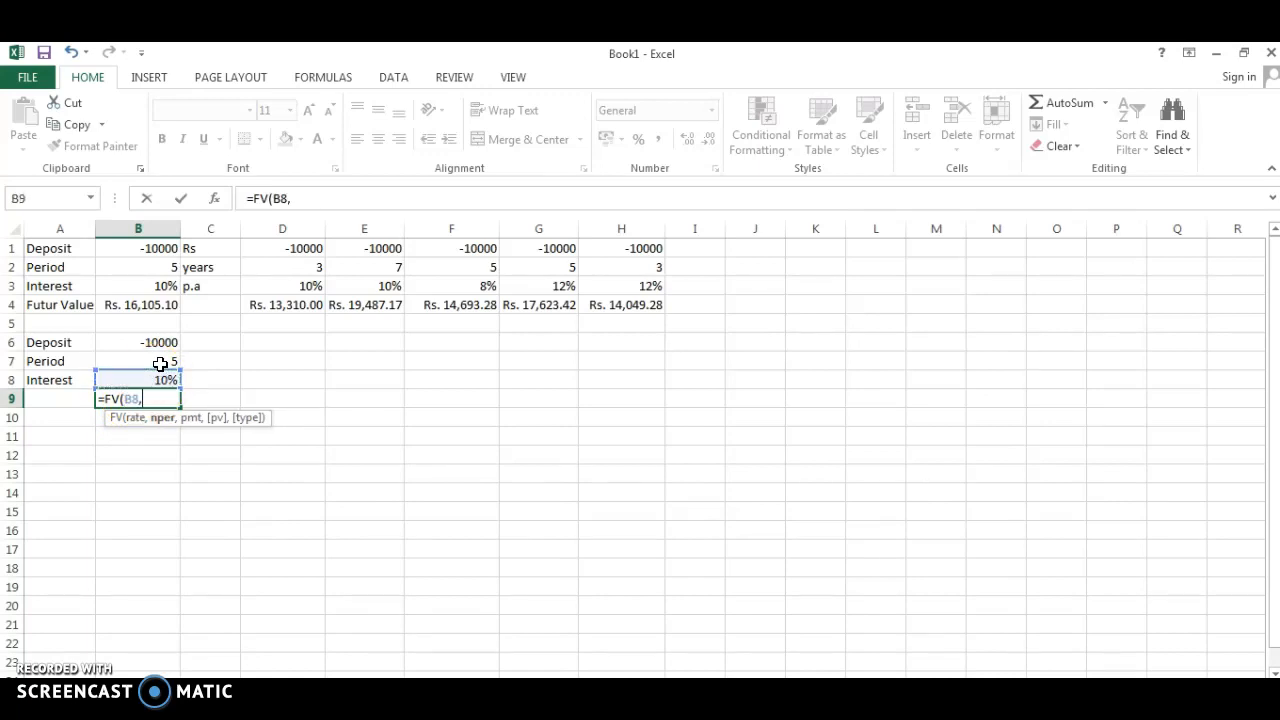
pyautogui.click(161, 363)
pyautogui.write(',')
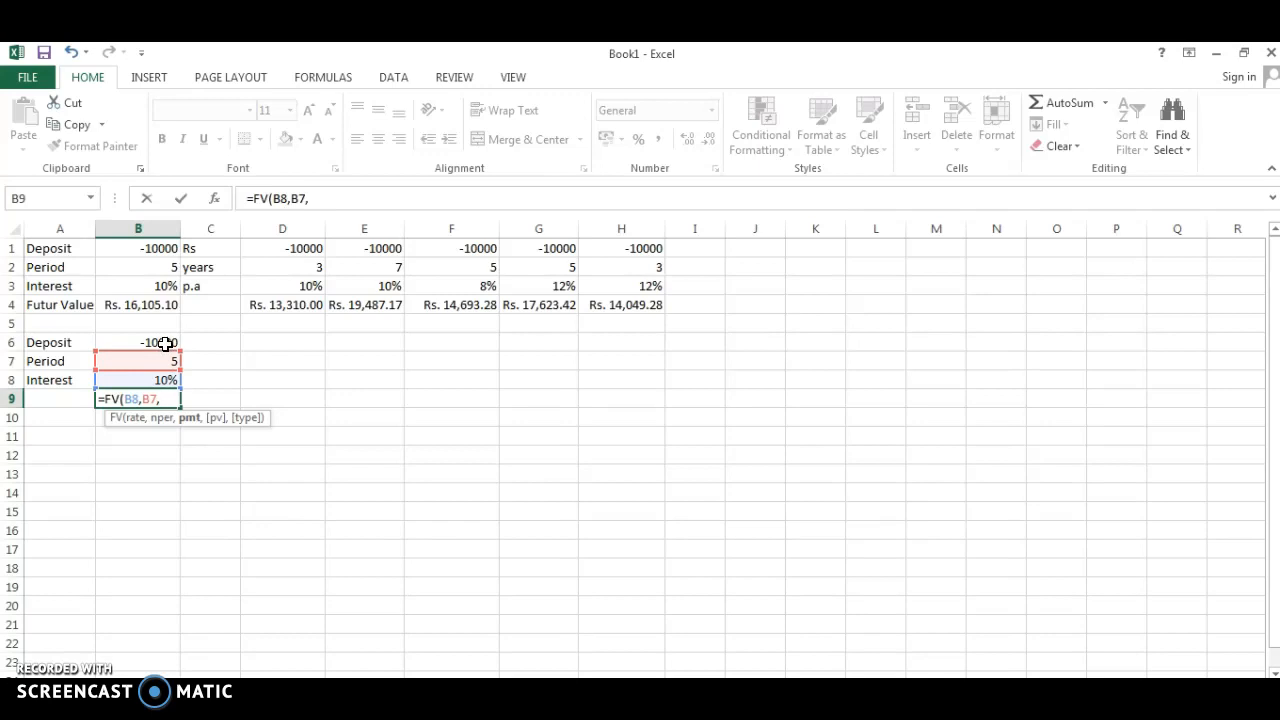
pyautogui.click(165, 343)
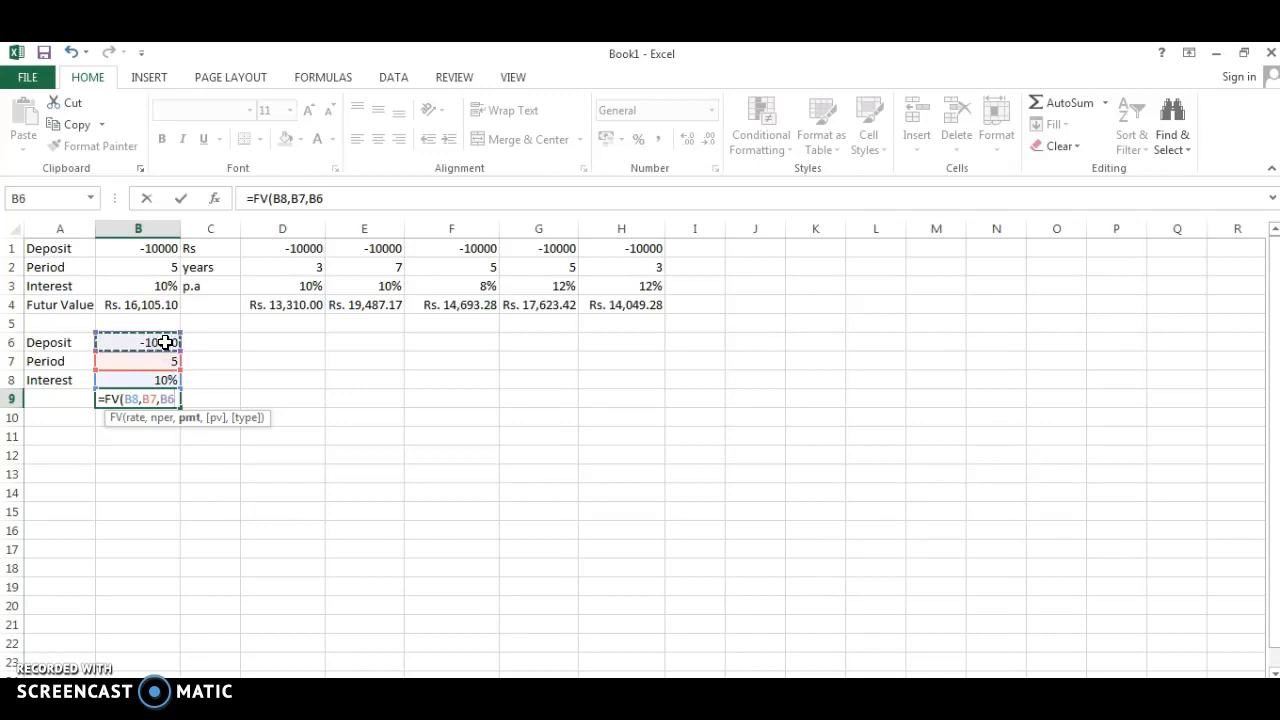
pyautogui.write(',0,')
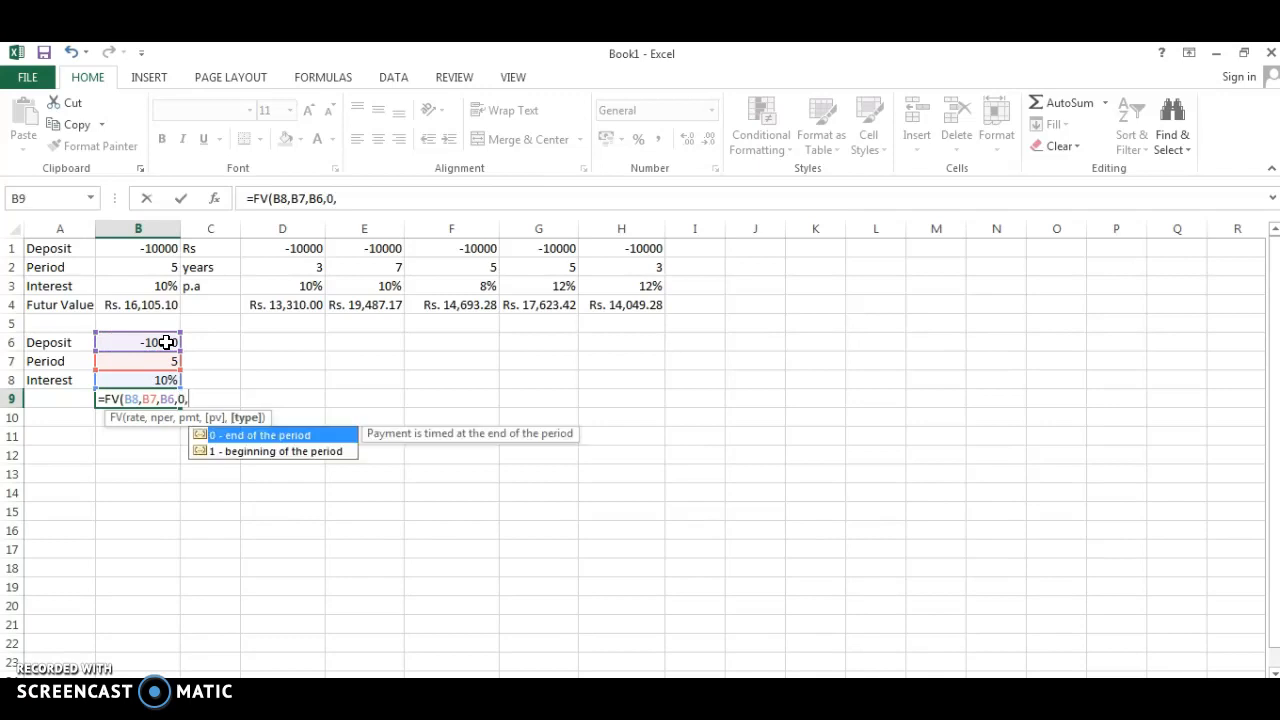
pyautogui.write('0)')
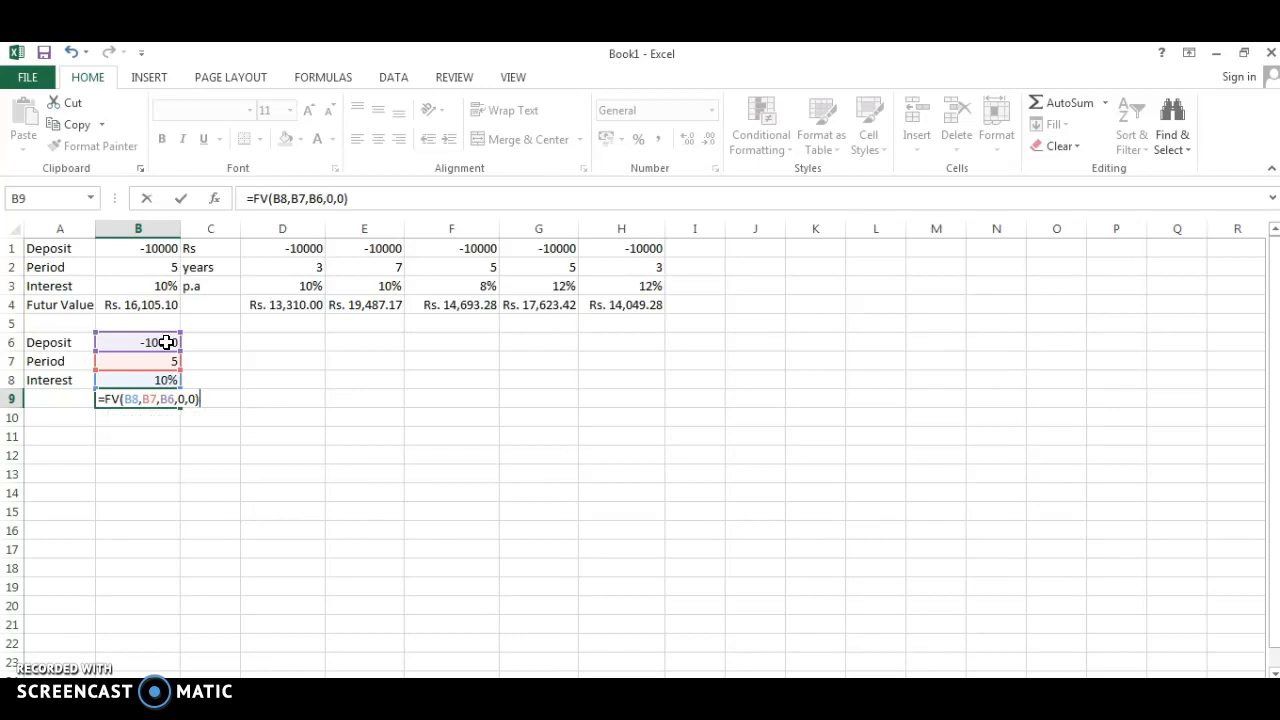
pyautogui.press('Return')
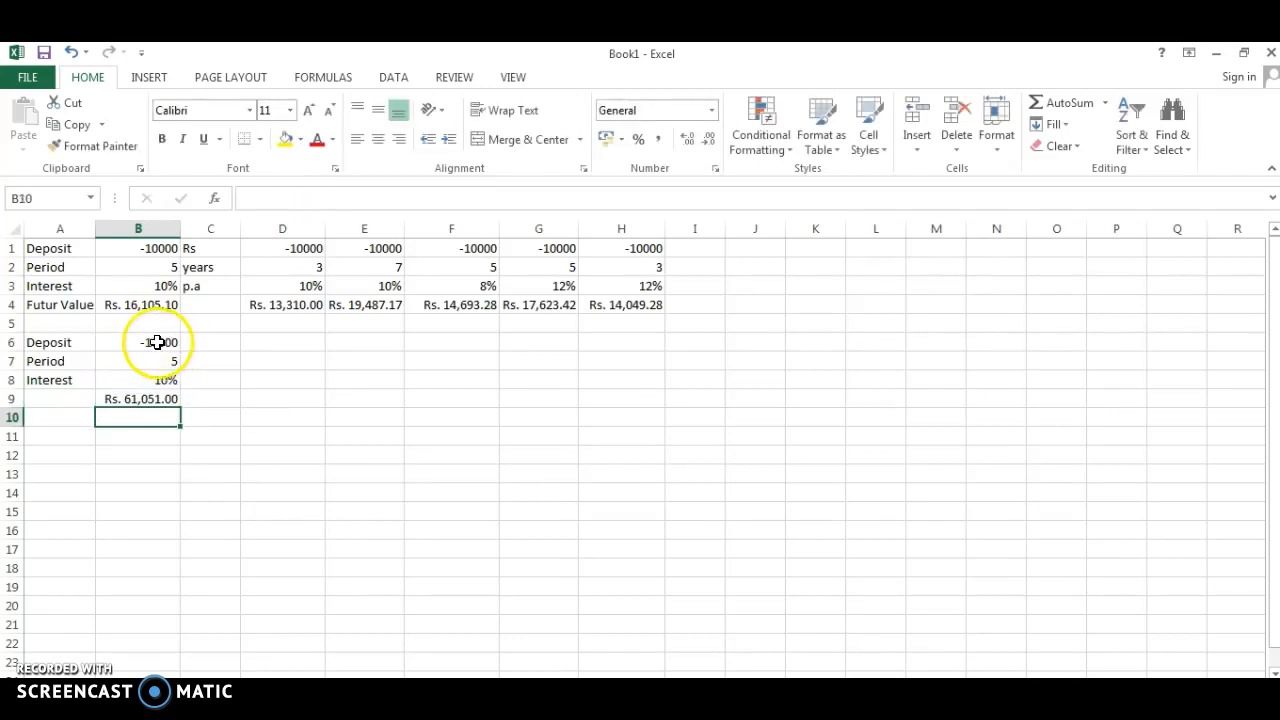
pyautogui.click(150, 250)
pyautogui.click(148, 303)
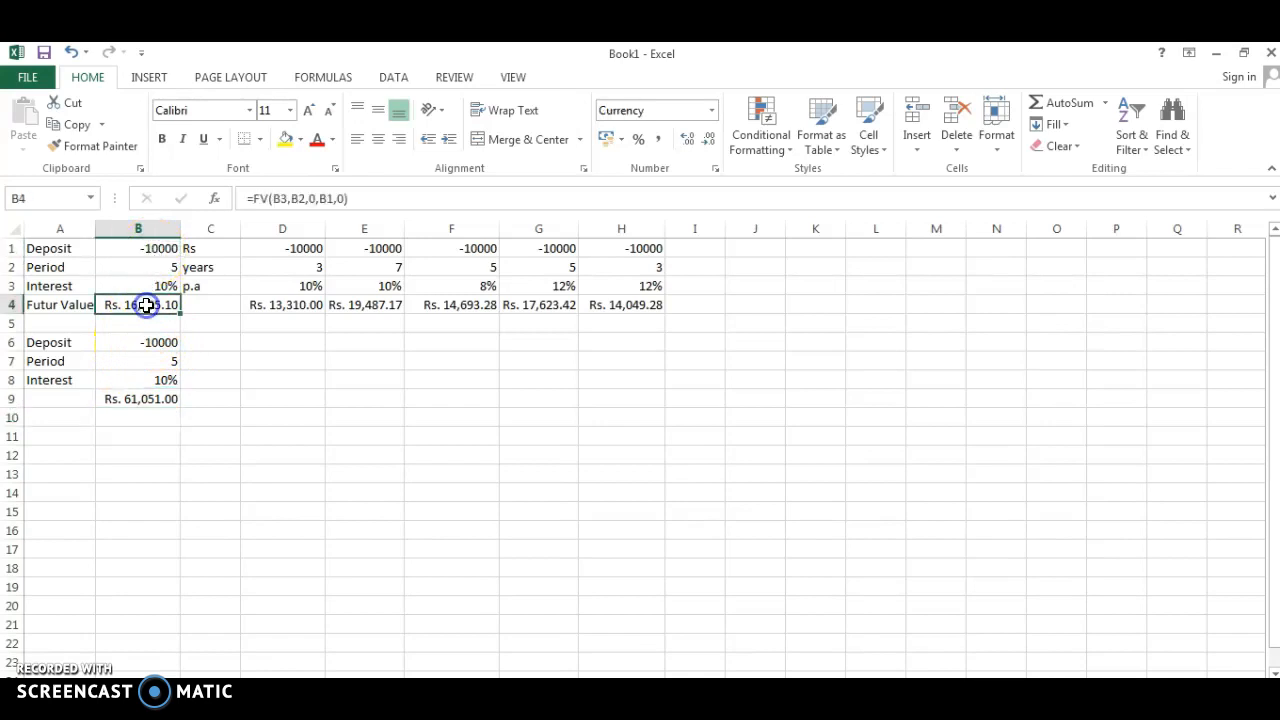
pyautogui.click(163, 343)
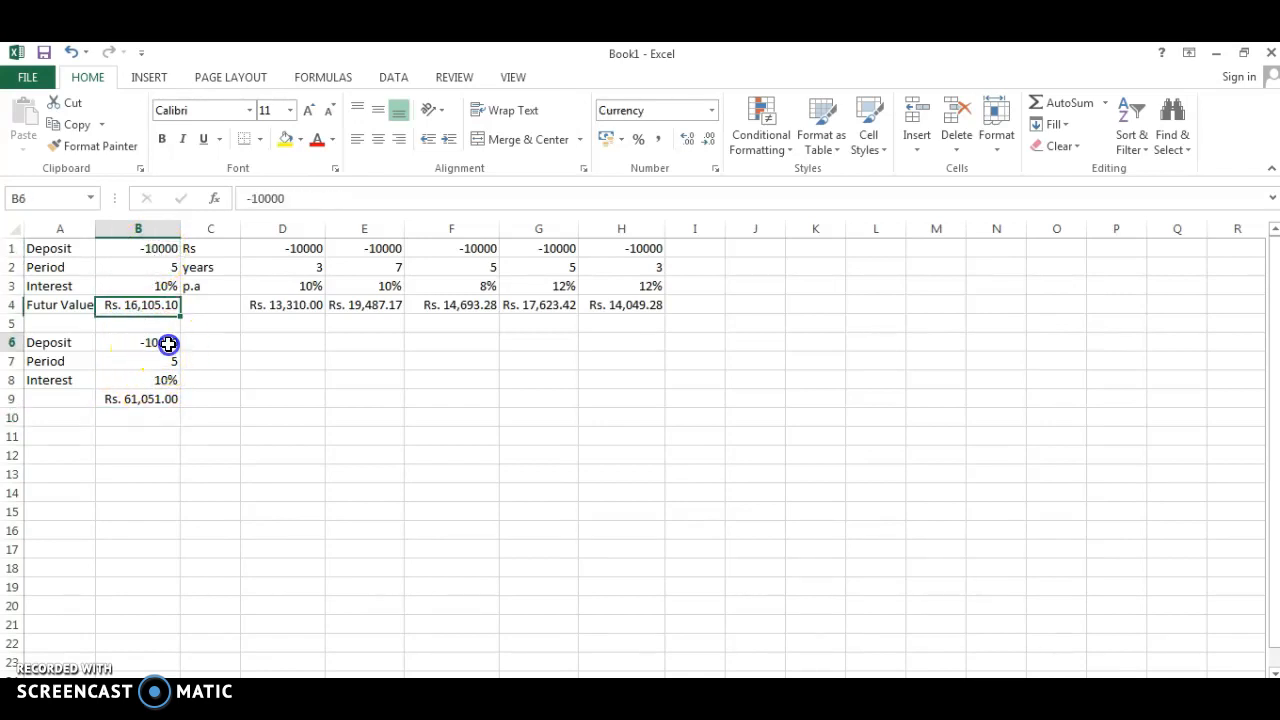
# Step: Add the note "Annuity (regularly paid at end of the year)" in C6 beside the second deposit
pyautogui.click(200, 342)
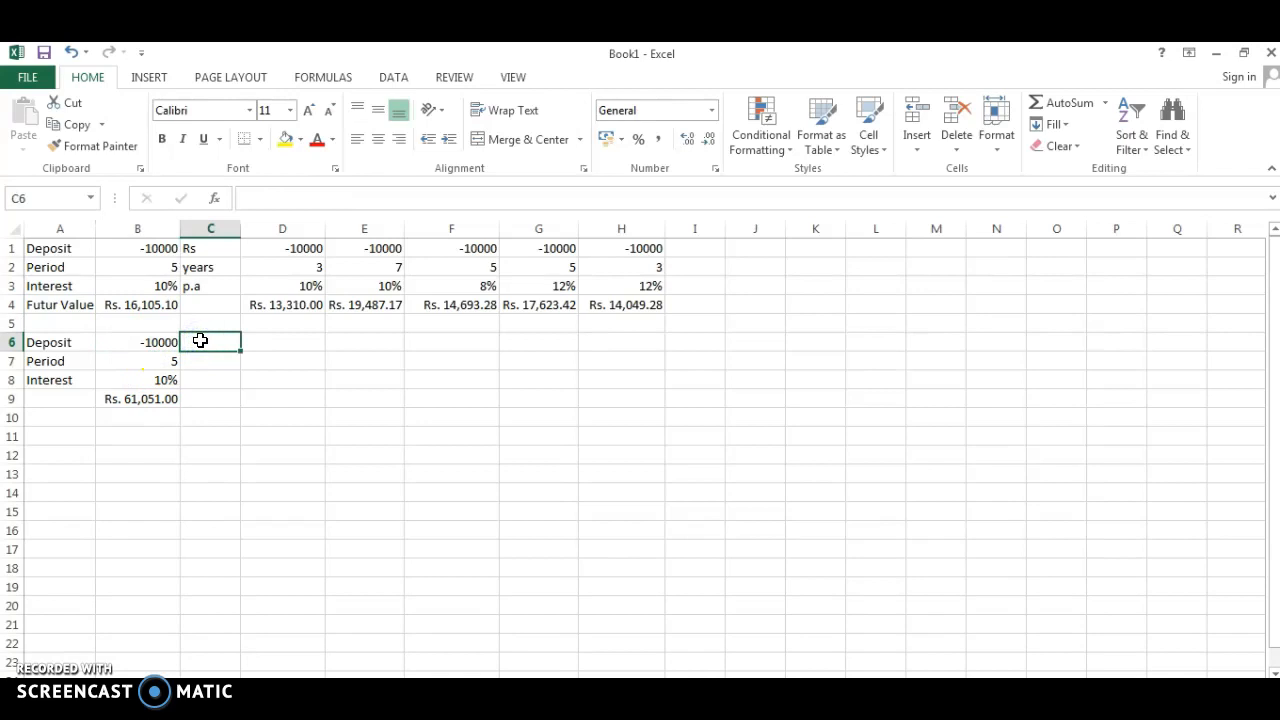
pyautogui.write('aN')
pyautogui.press('BackSpace')
pyautogui.press('BackSpace')
pyautogui.write('Annuity')
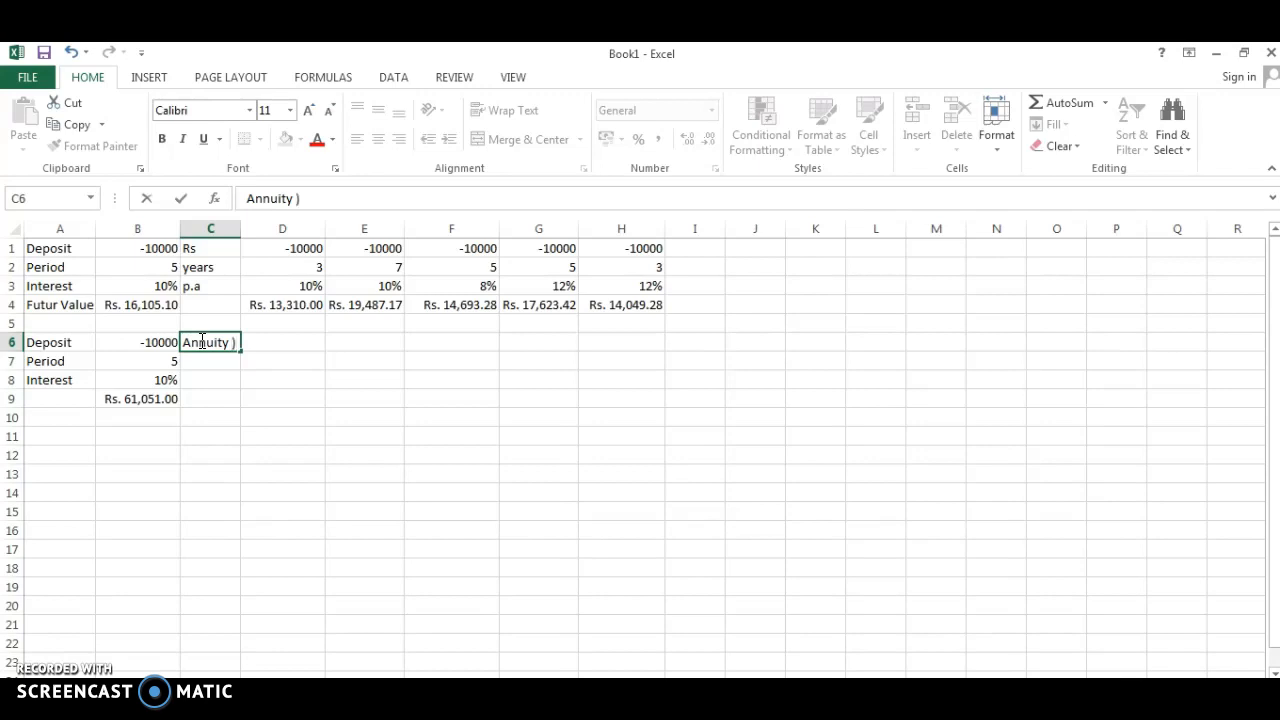
pyautogui.write(' (rega')
pyautogui.write('larly padi')
pyautogui.press('BackSpace')
pyautogui.write('id at tend')
pyautogui.press('BackSpace')
pyautogui.press('BackSpace')
pyautogui.press('BackSpace')
pyautogui.press('BackSpace')
pyautogui.write('ed')
pyautogui.press('BackSpace')
pyautogui.write('nd ofh')
pyautogui.press('BackSpace')
pyautogui.press('BackSpace')
pyautogui.write('th')
pyautogui.press('BackSpace')
pyautogui.press('BackSpace')
pyautogui.write('f the year')
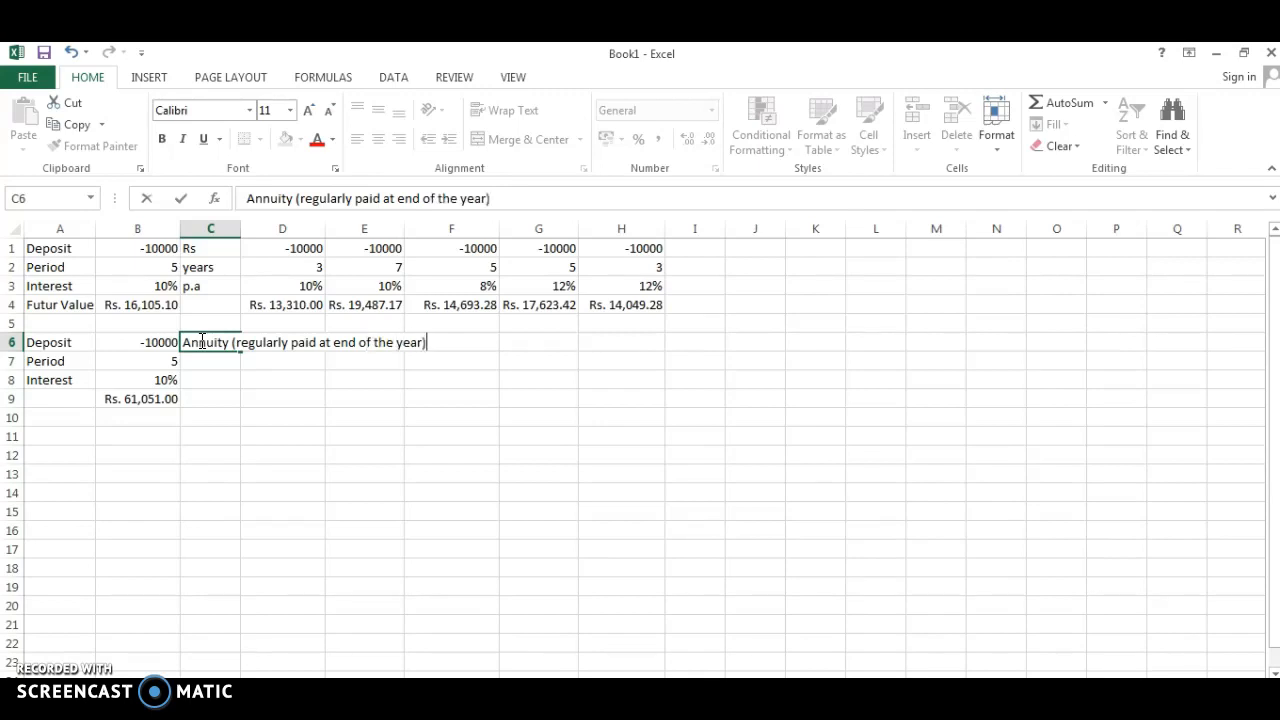
pyautogui.press('Return')
pyautogui.click(200, 417)
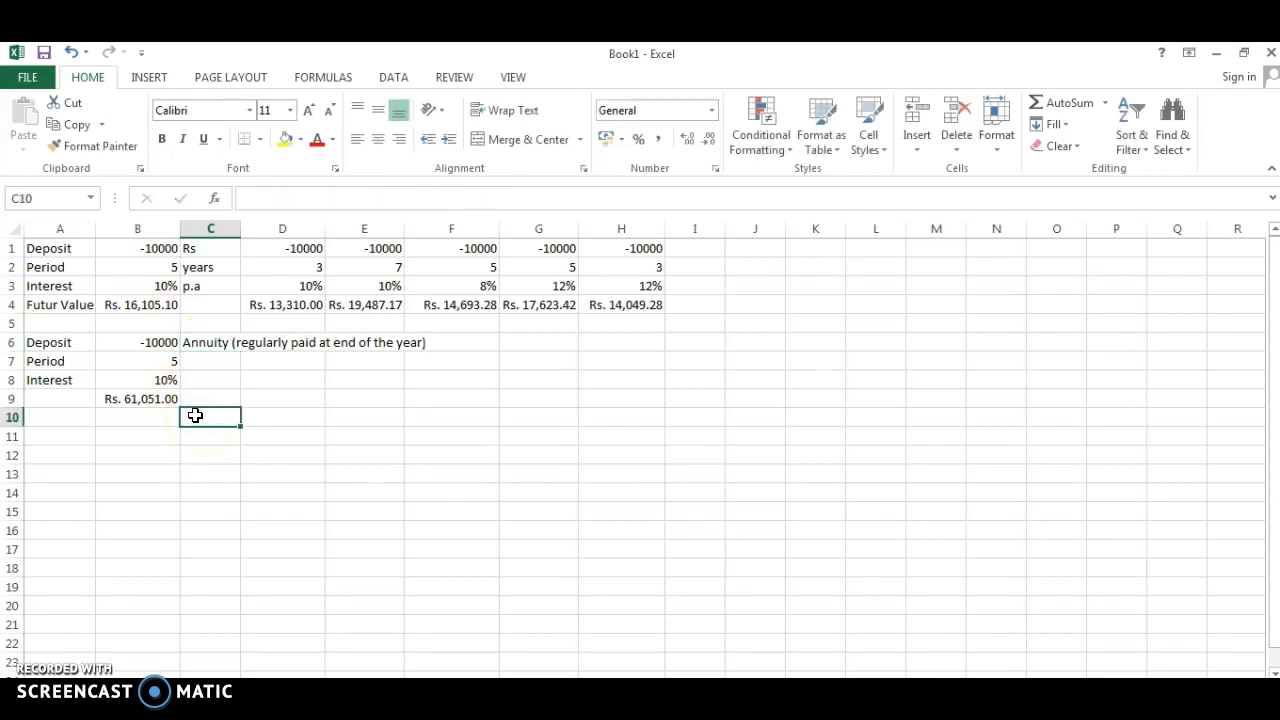